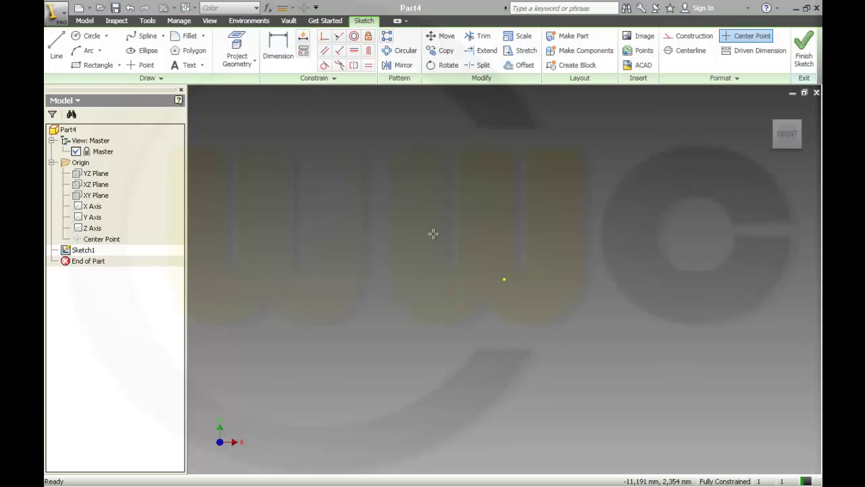
- Draw a 5 mm by 5 mm rectangle with one corner on the origin and finish the sketch
key("r")
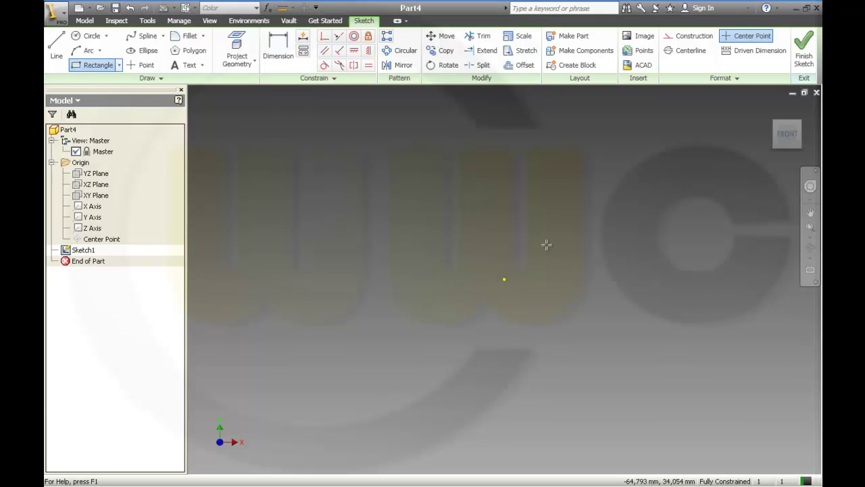
left_click(504, 279)
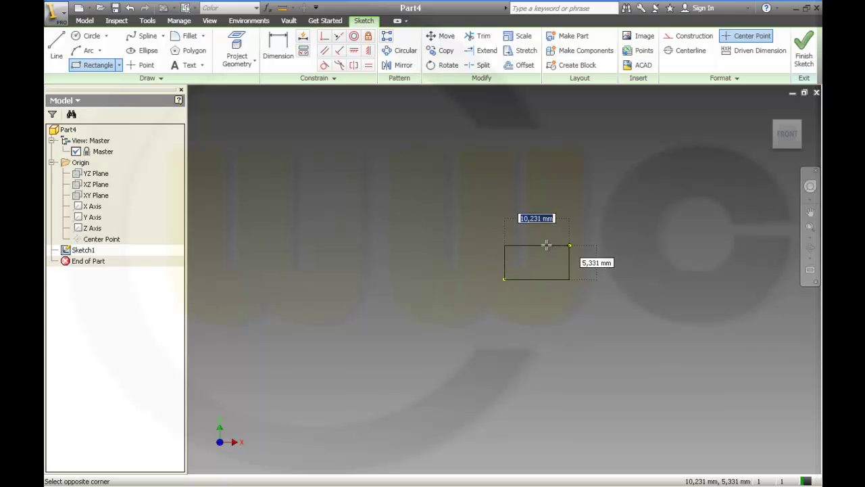
type("5")
key("Tab")
type("5")
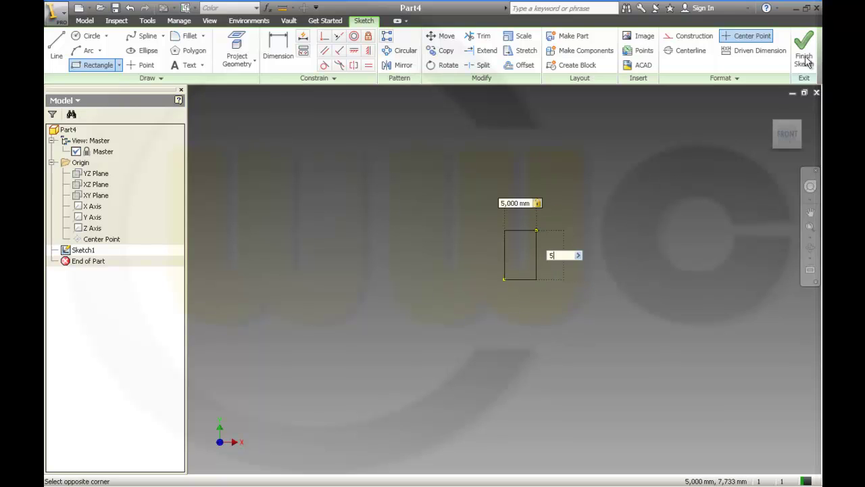
key("Return")
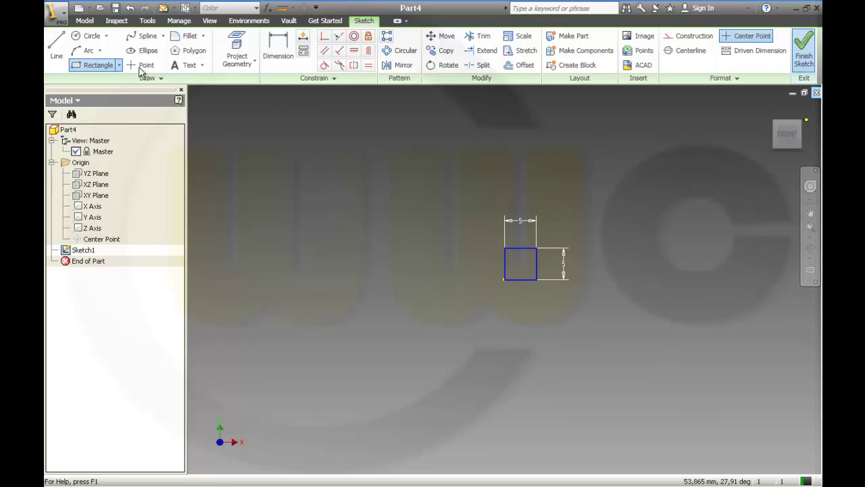
left_click(804, 53)
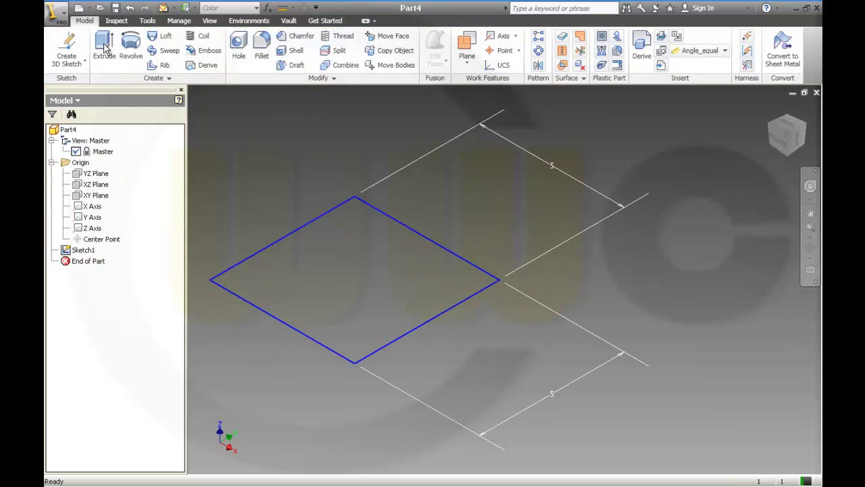
- Extrude the square profile 5 mm into a solid cube
left_click(104, 49)
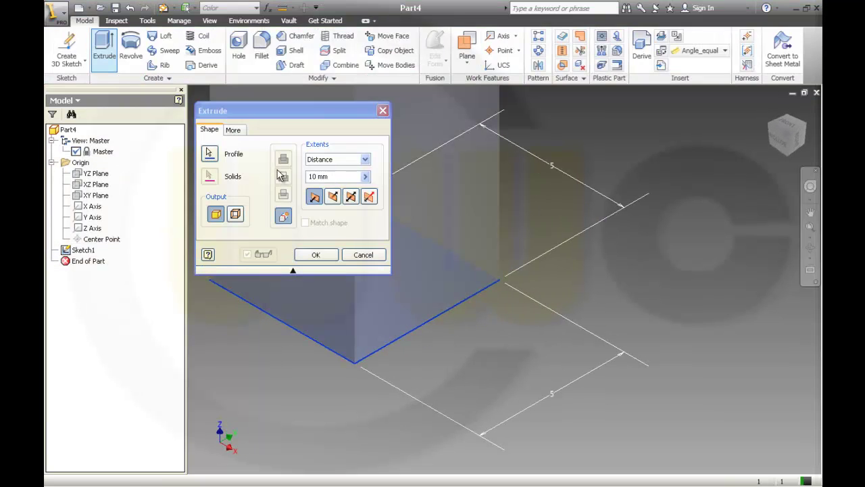
type("5")
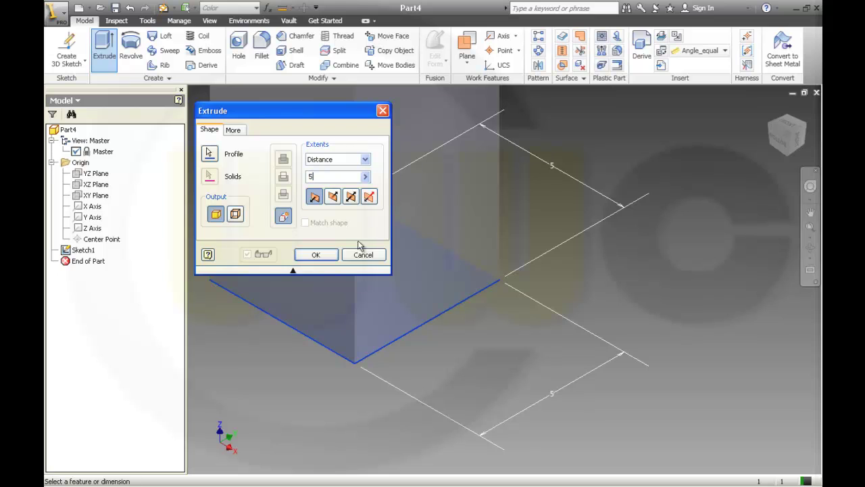
key("Return")
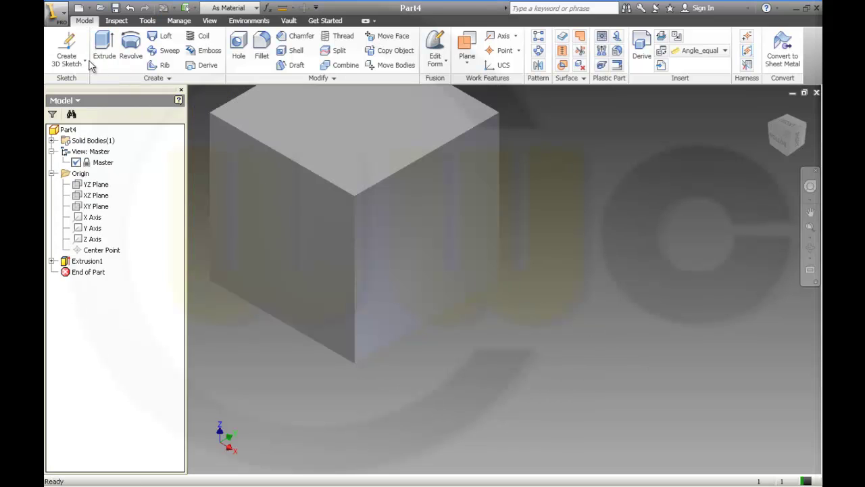
- Start a 3D sketch and place a point at X 5, Y 0, Z 1 relative to the origin using precise input
key("F6")
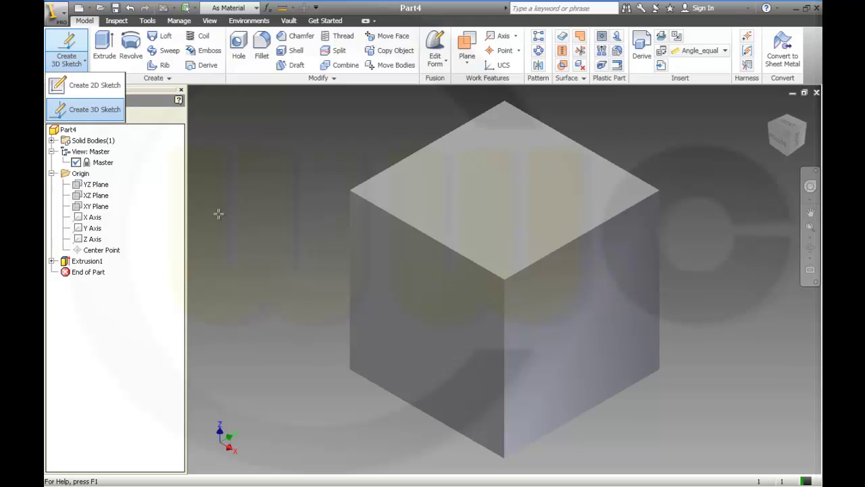
left_click(85, 109)
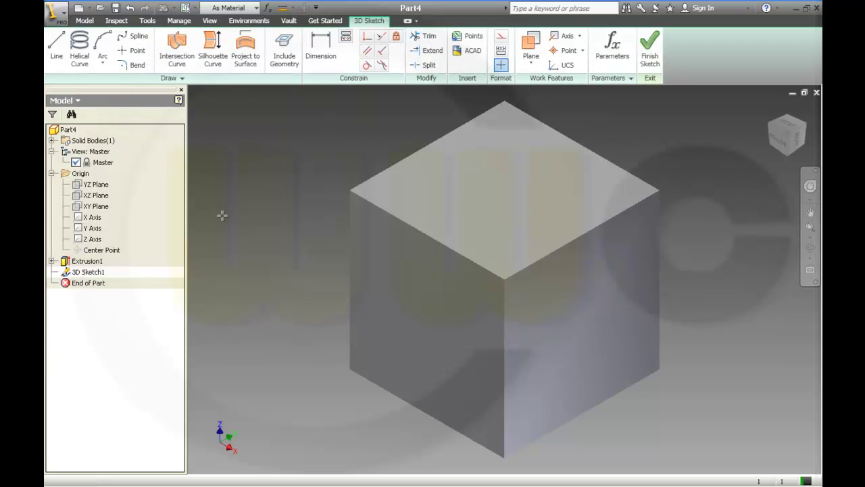
key("period")
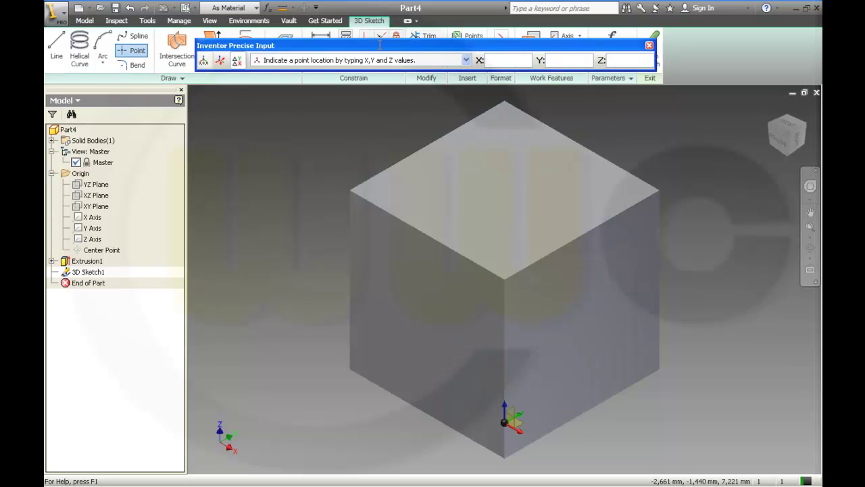
left_click(204, 60)
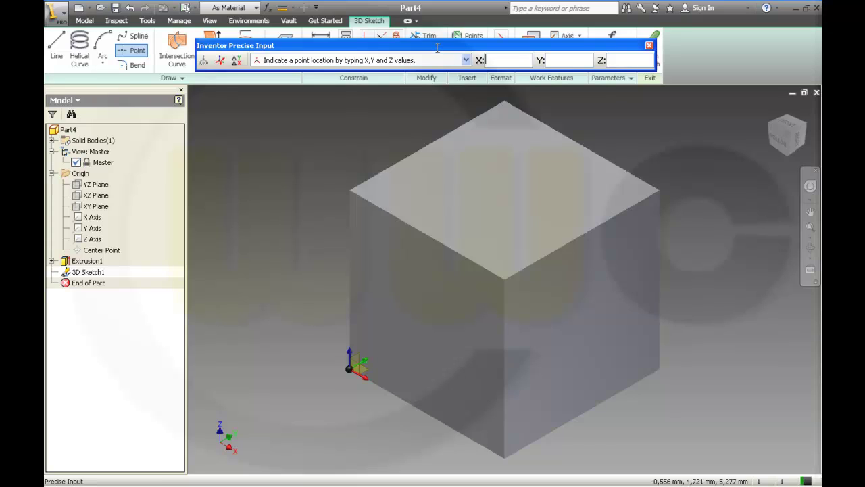
type("5")
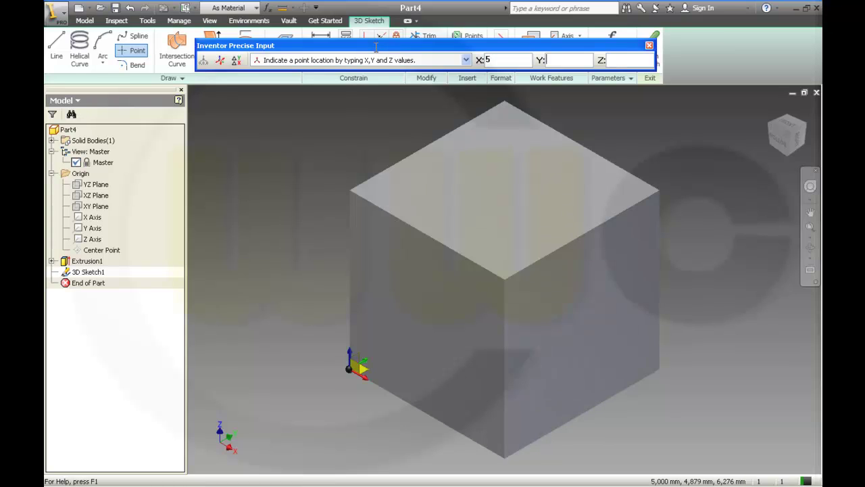
key("Tab")
type("0")
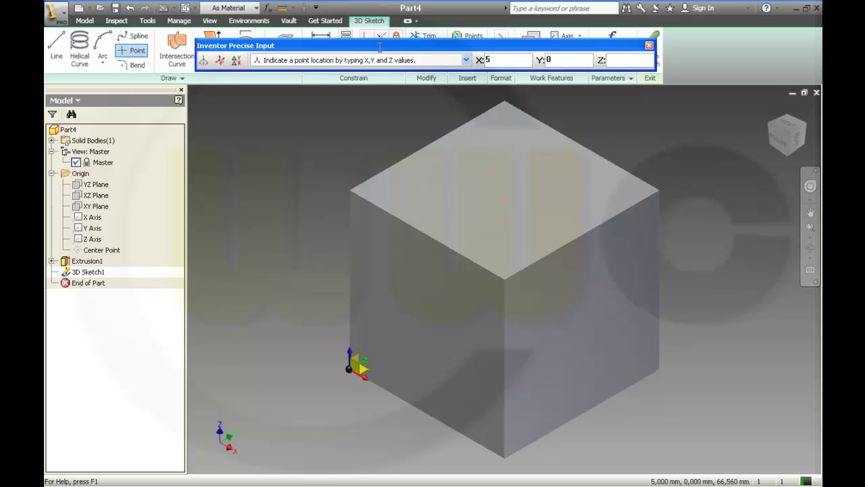
key("Tab")
type("0")
key("Return")
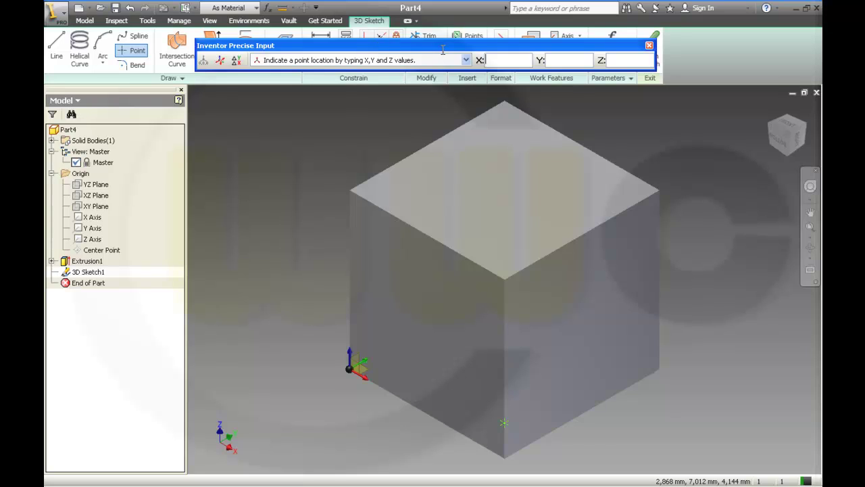
- Place a second 3D sketch point at X 5, Y 5, Z 1
type("5")
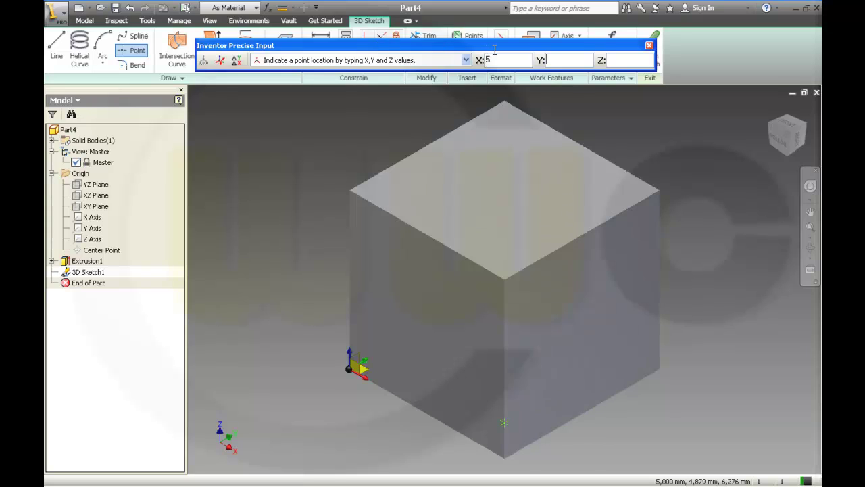
type("5")
type("1")
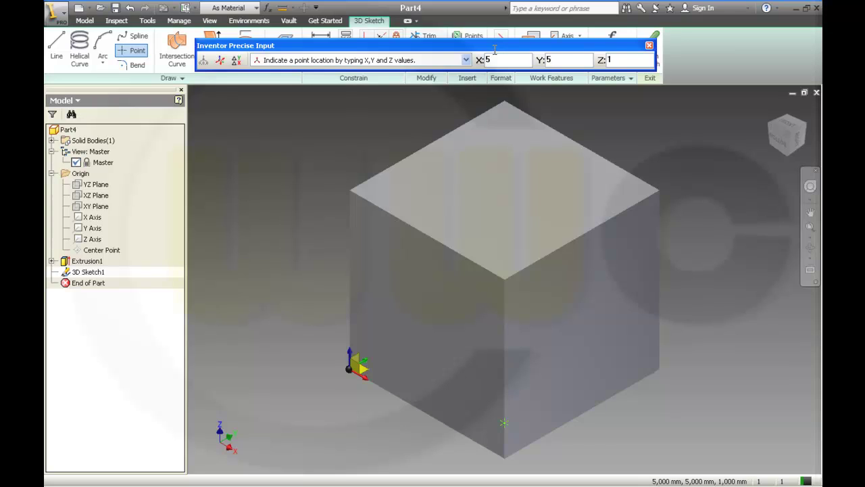
key("Return")
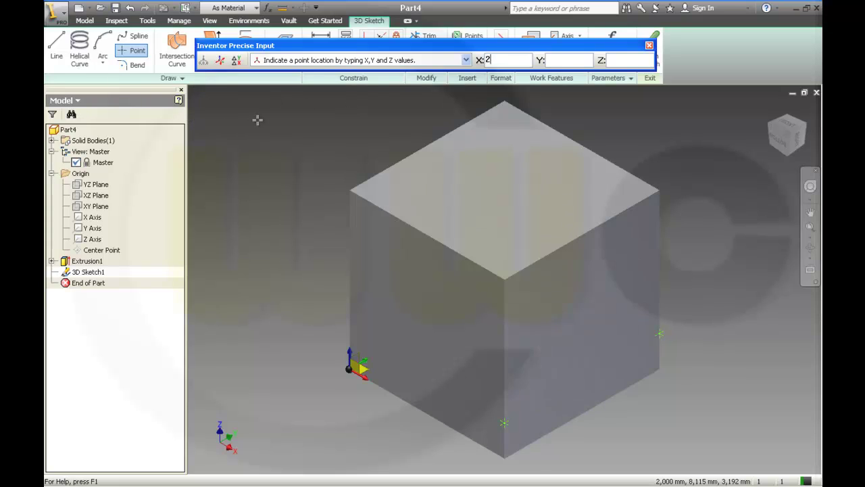
- Place a third 3D sketch point at X 2.04, Y 0, Z 5 on the cube's upper edge
type("20")
key("BackSpace")
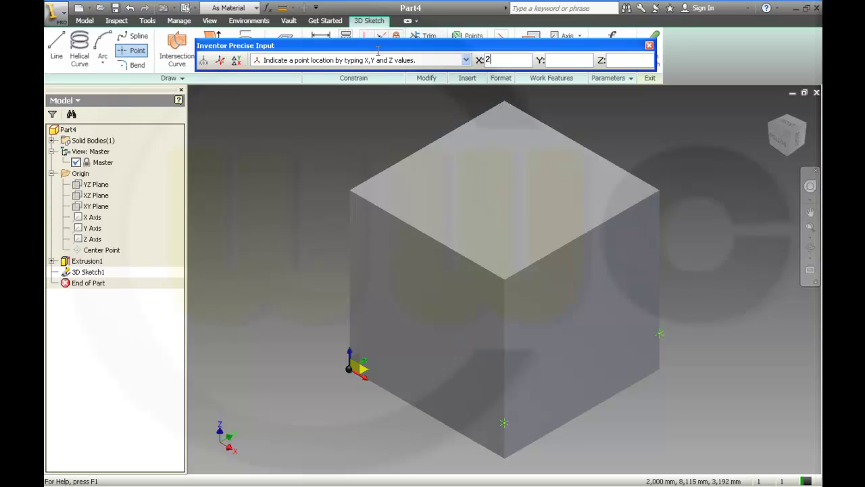
type(".04")
type("0")
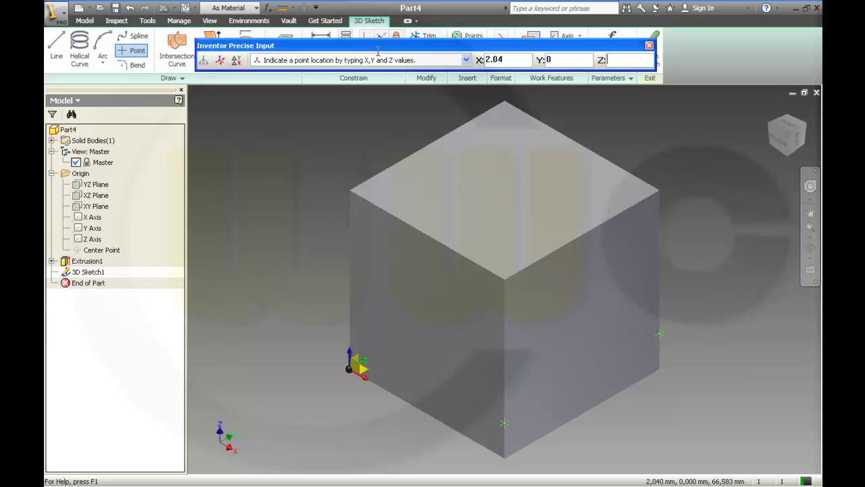
type("5")
key("Return")
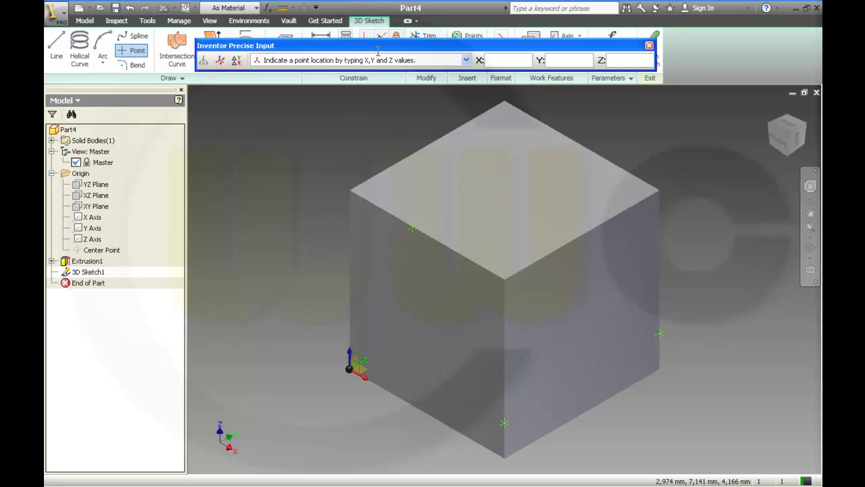
- Place a fourth 3D sketch point at X 2.04, Y 5, Z 5 on the opposite upper edge
type("2.0")
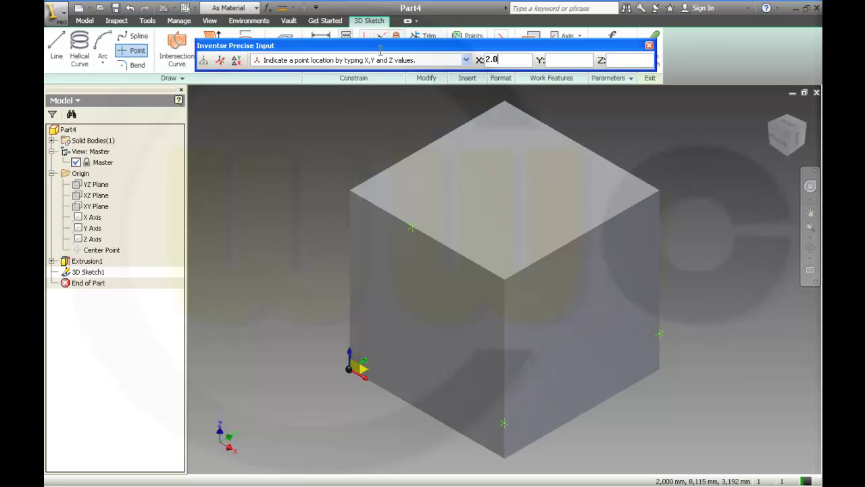
type("4")
key("Tab")
type("5")
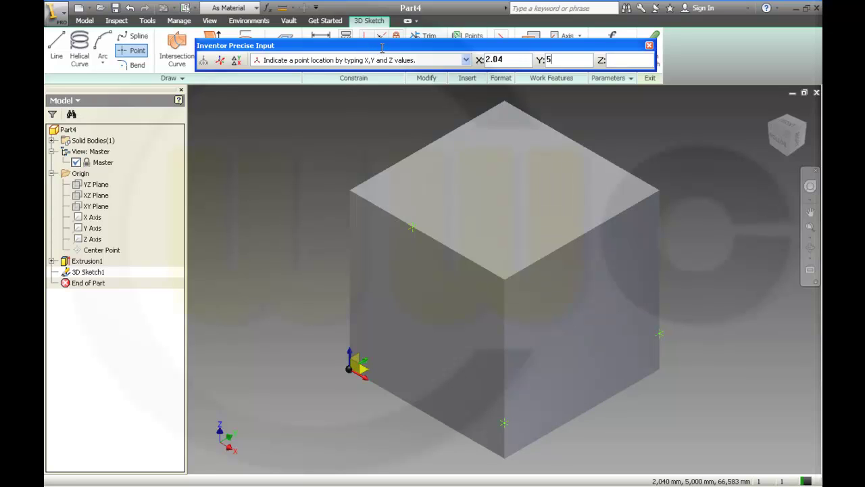
type("10")
key("Return")
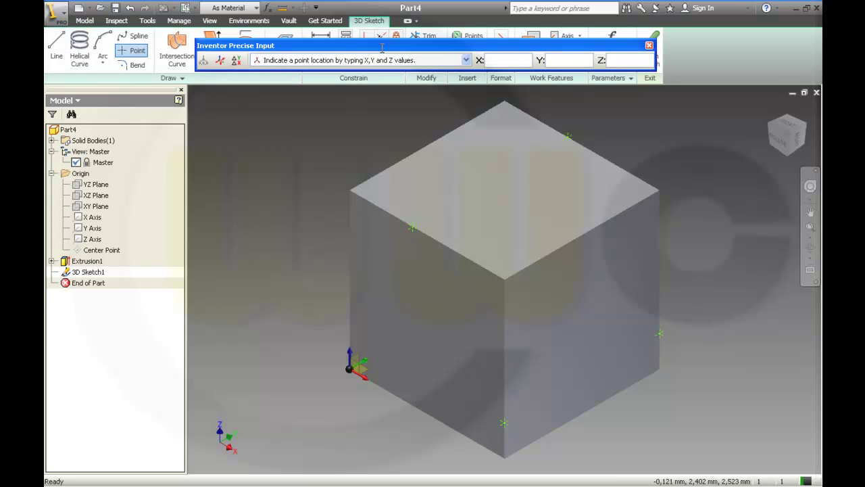
- Draw a line across the cube's top face connecting the two points at X 2.04
key("l")
left_click(412, 227)
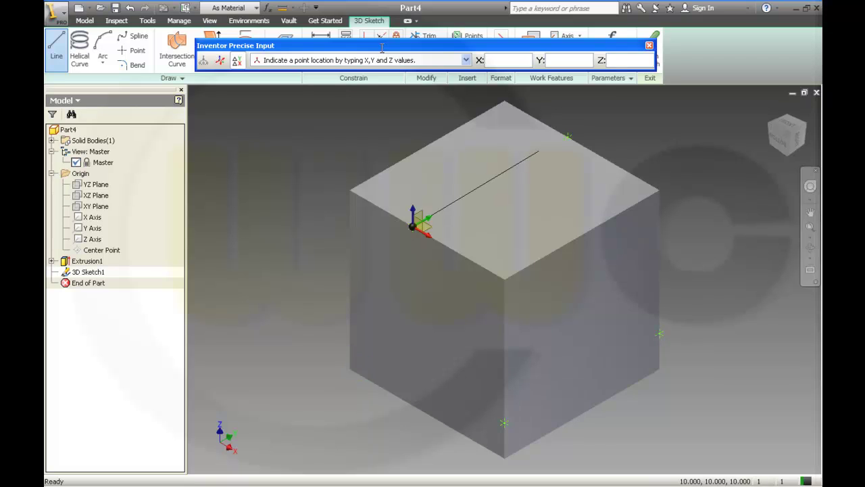
left_click(568, 136)
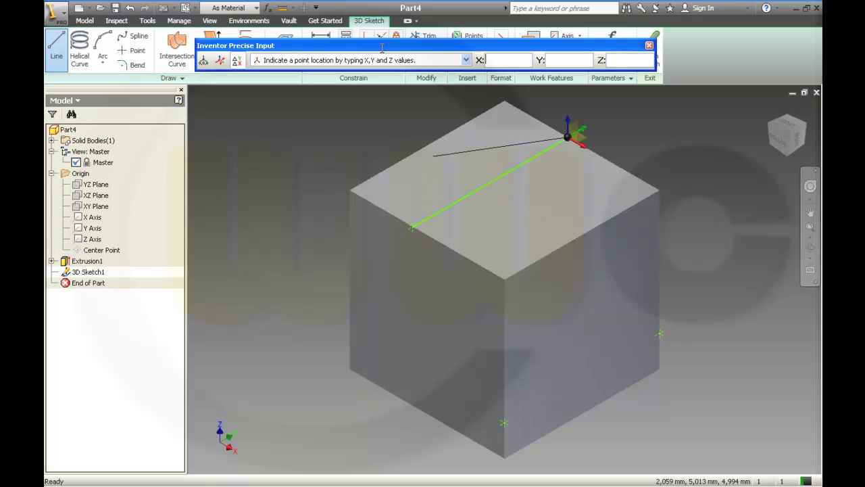
key("Escape")
- Draw a line across the cube's side face connecting the two points at X 5, and finish the 3D sketch
key("l")
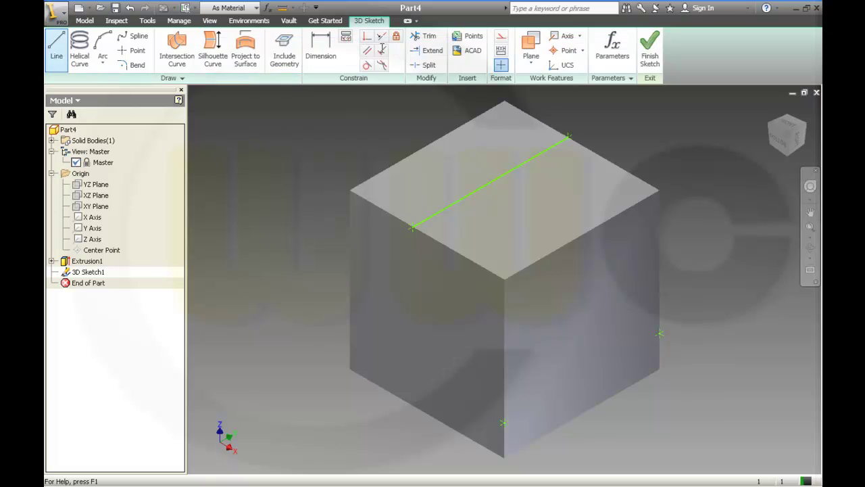
left_click(503, 422)
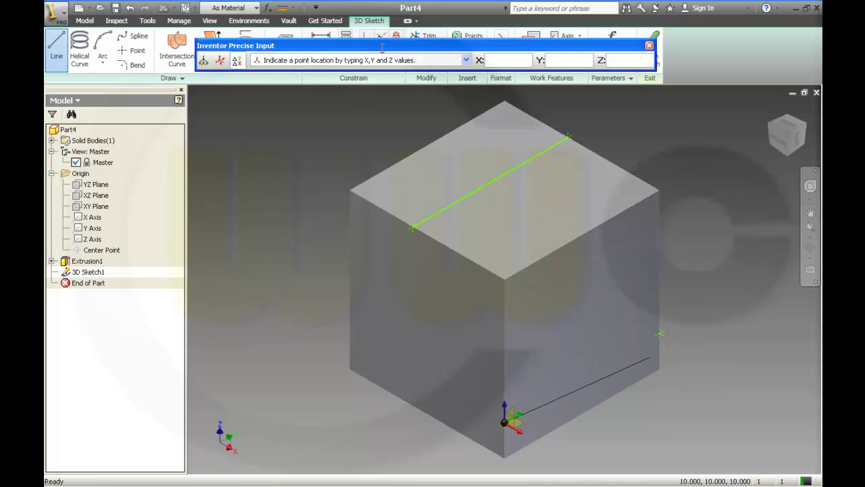
left_click(659, 333)
left_click(57, 49)
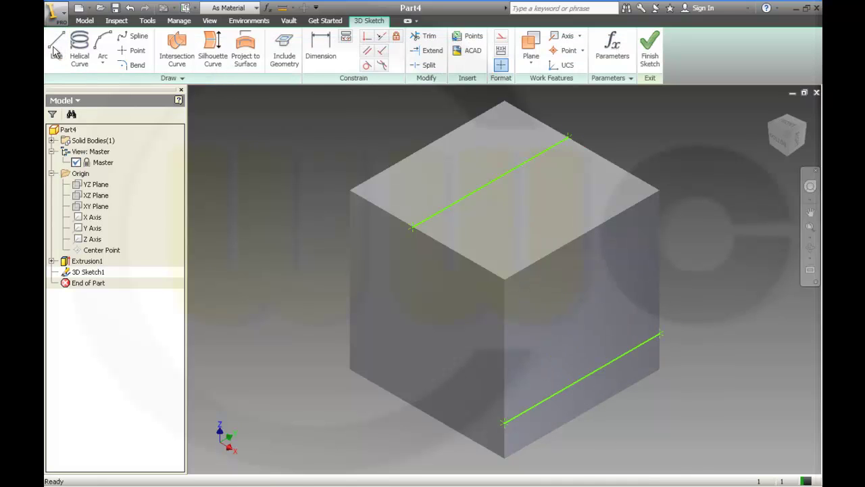
key("ctrl+Return")
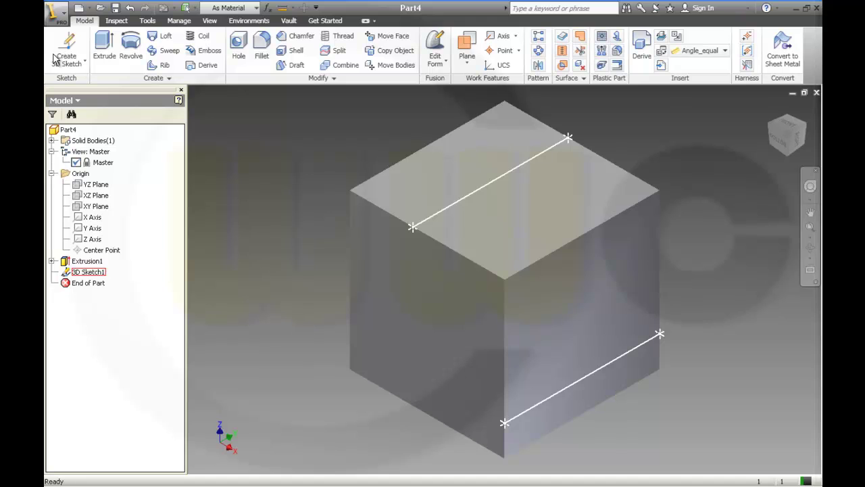
- Create a work plane through the two 3D sketch lines on the top and side faces
key("bracketright")
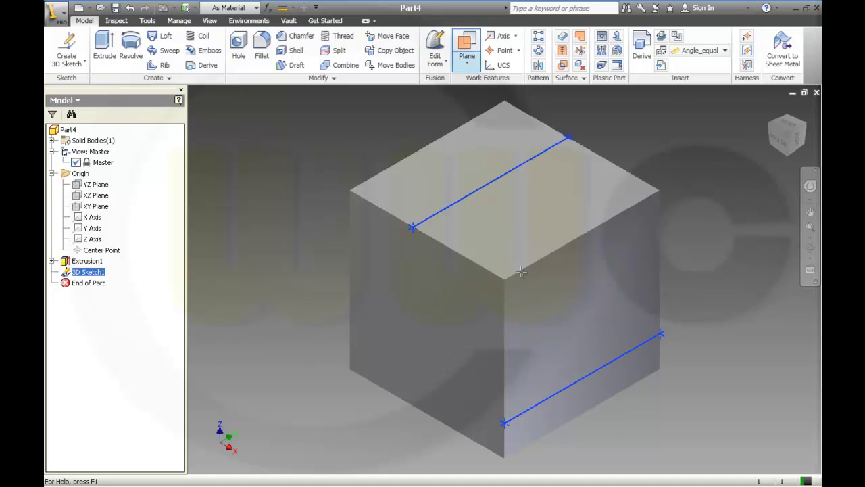
left_click(541, 153)
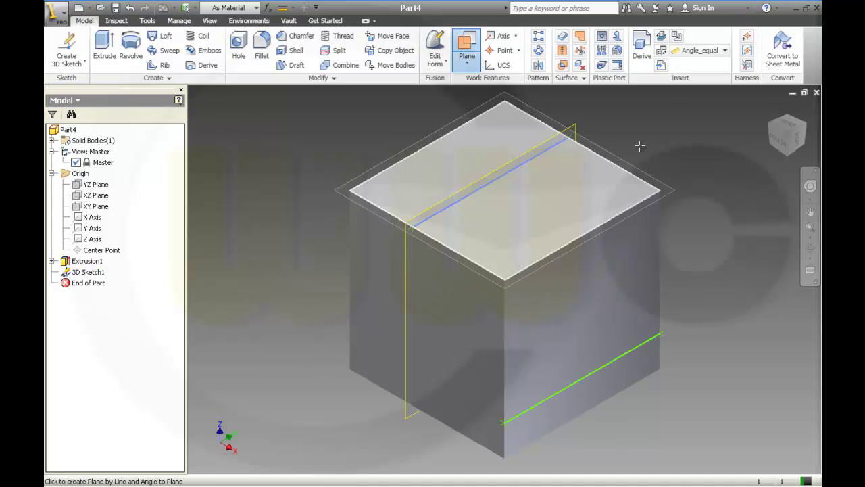
left_click(659, 334)
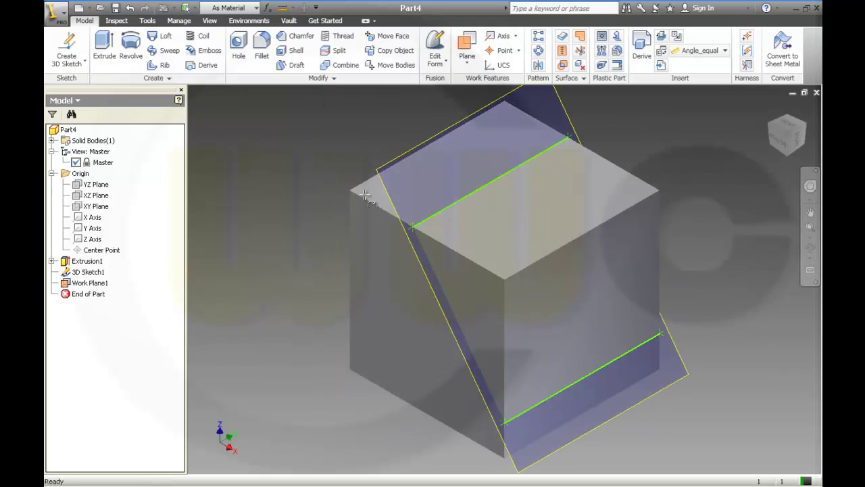
- Reopen the existing 3D sketch that holds the two lines for editing
left_click(457, 142)
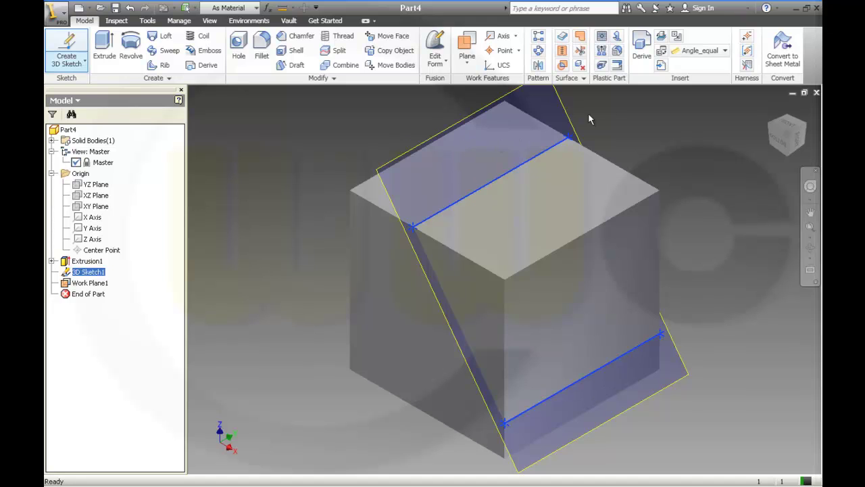
left_click(66, 60)
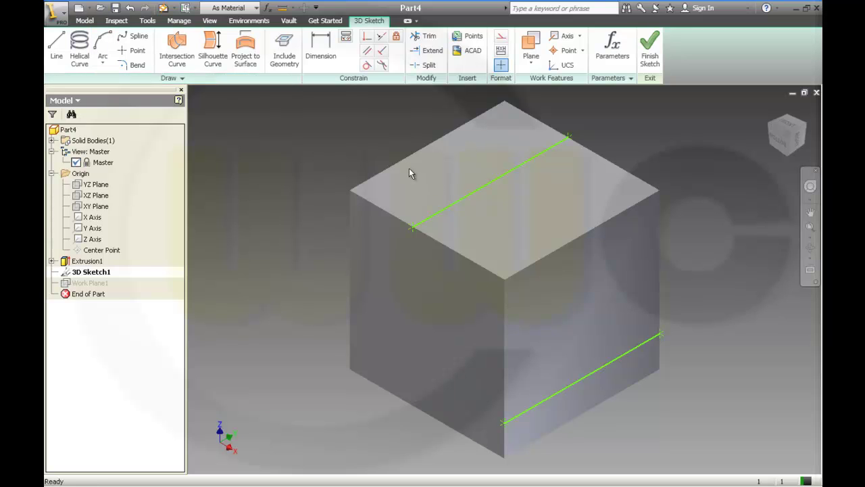
mouse_move(498, 261)
middle_mouse_down("shift")
mouse_move(502, 202)
mouse_move(393, 190)
mouse_move(447, 174)
mouse_move(540, 234)
middle_mouse_up("shift")
middle_click_drag(552, 167, 471, 76, "shift")
- Place a 3D sketch point at X 0, Y 5 on the cube's vertical edge, level with the line on the X 5 face
left_click(132, 50)
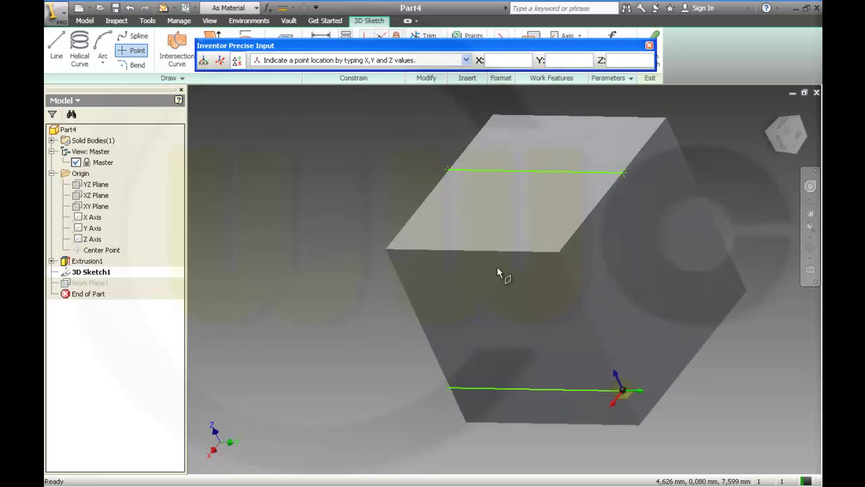
middle_click_drag(498, 269, 507, 274)
middle_click_drag(431, 308, 165, 132, "shift")
left_click(203, 60)
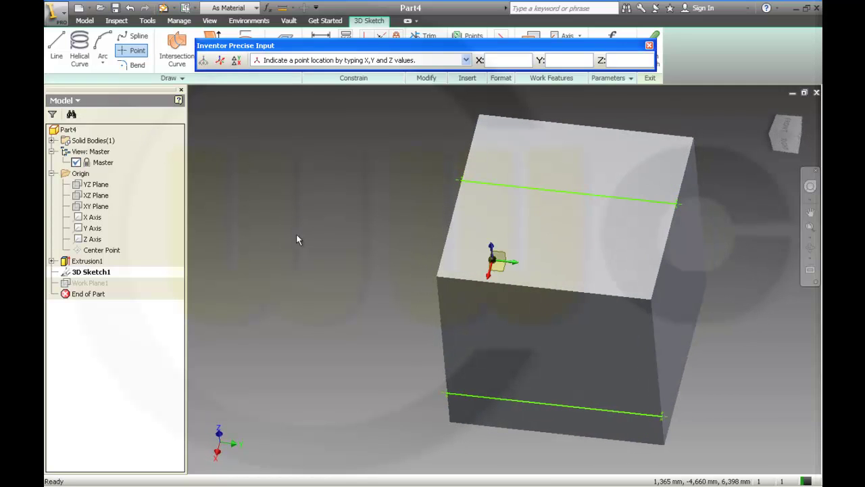
middle_click_drag(293, 242, 259, 257, "shift")
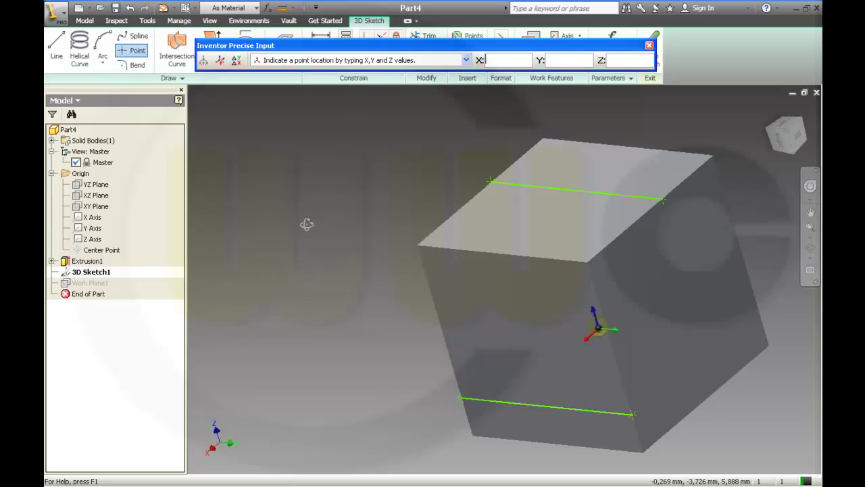
type("0")
key("Tab")
type("5")
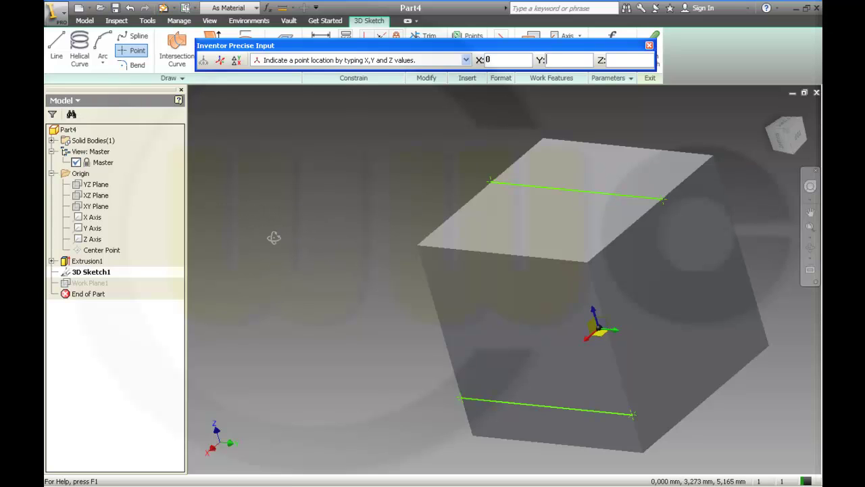
key("Tab")
key("Return")
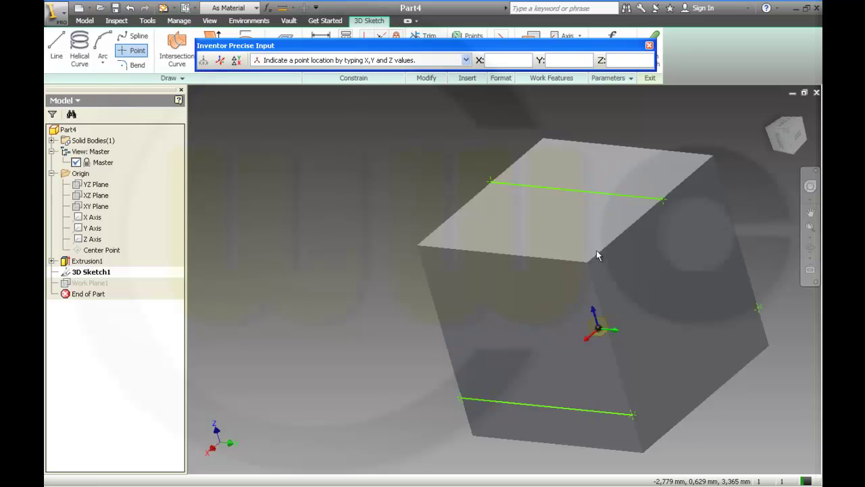
- Draw a line across the cube's Y 5 side face from the end of the existing side line to the new point
key("l")
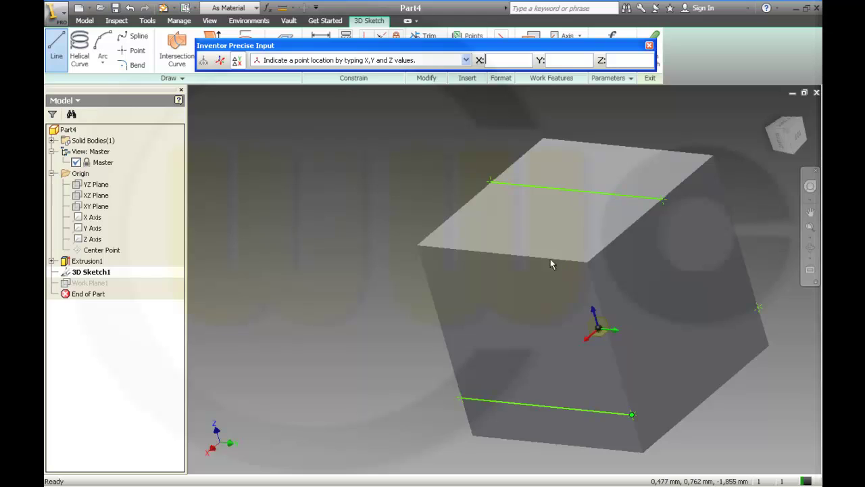
left_click(632, 414)
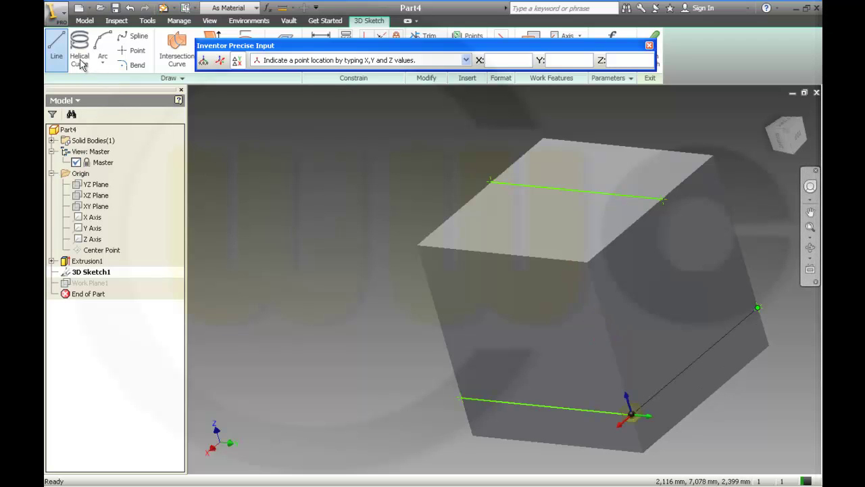
key("Escape")
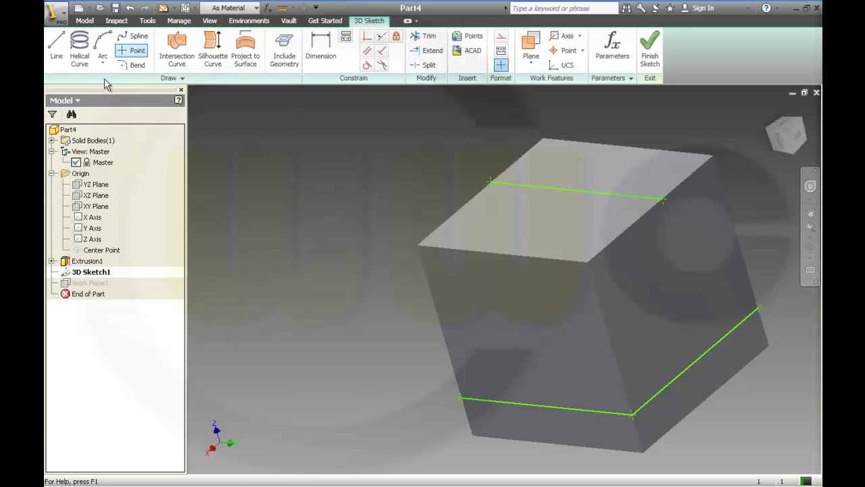
- Place a 3D sketch point at X 0, Y 2.04, Z 5 on the rear edge of the top face
left_click(130, 50)
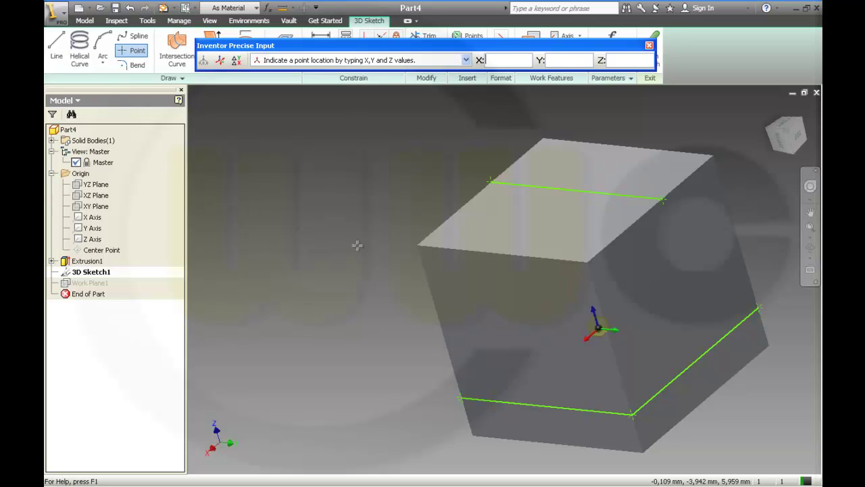
type("0")
key("Tab")
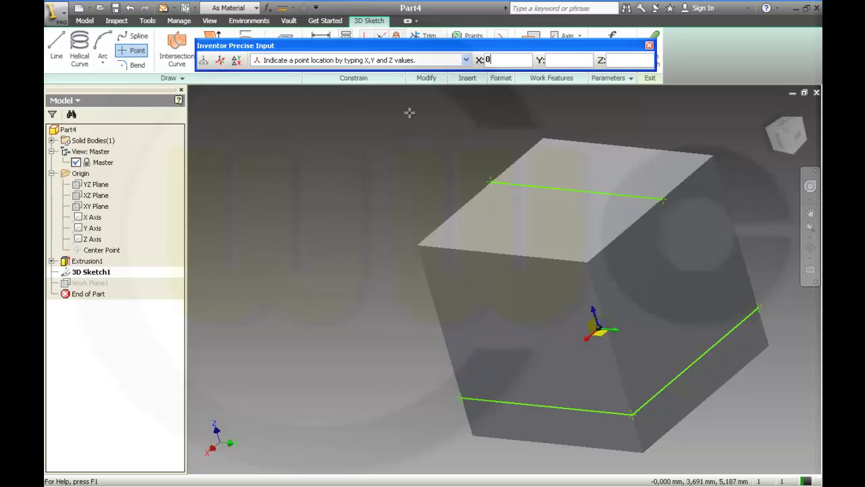
type("2.04")
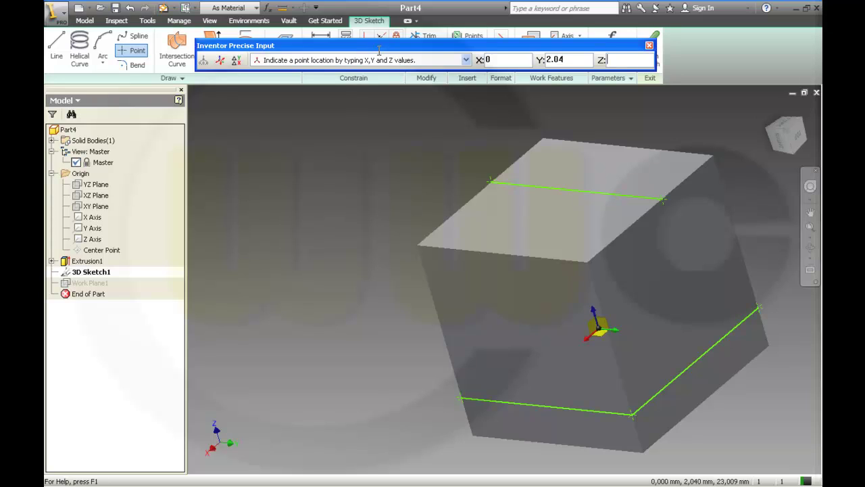
type("5")
key("Return")
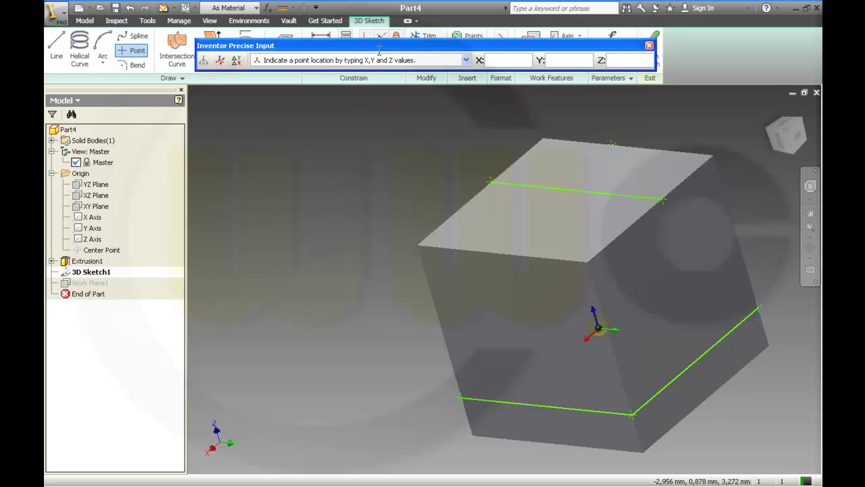
- Place a 3D sketch point at X 5, Y 2.04 on the opposite edge of the top face
type("5")
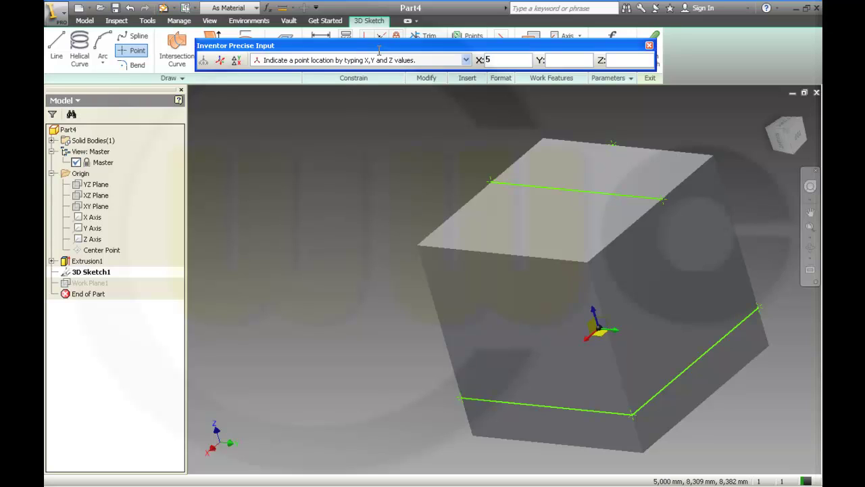
type("2.04")
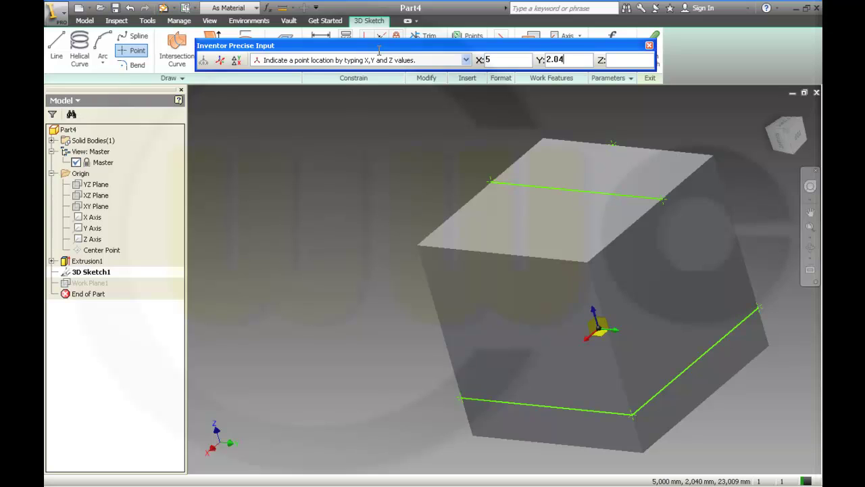
key("Return")
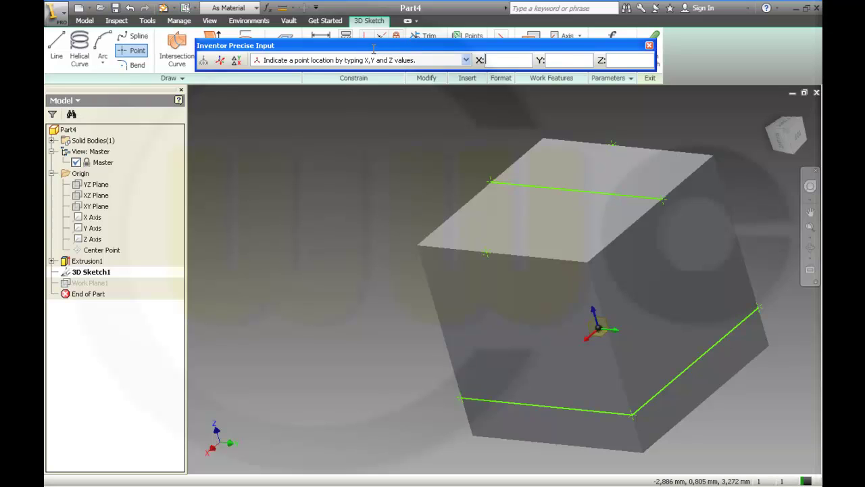
- Draw a line across the top face connecting the two points at Y 2.04, and finish the 3D sketch
left_click(56, 47)
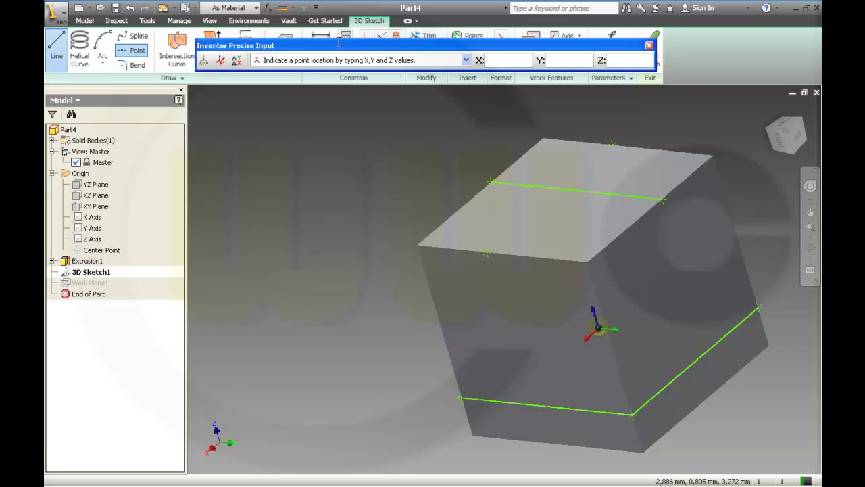
key("l")
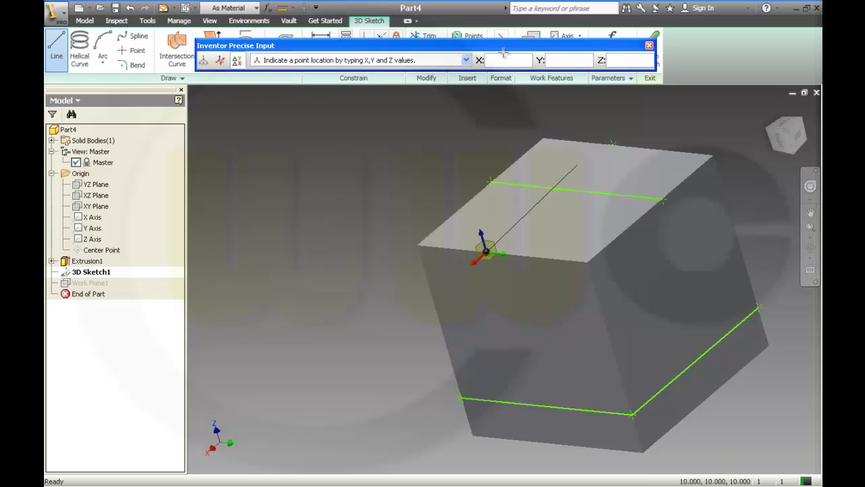
key("Return")
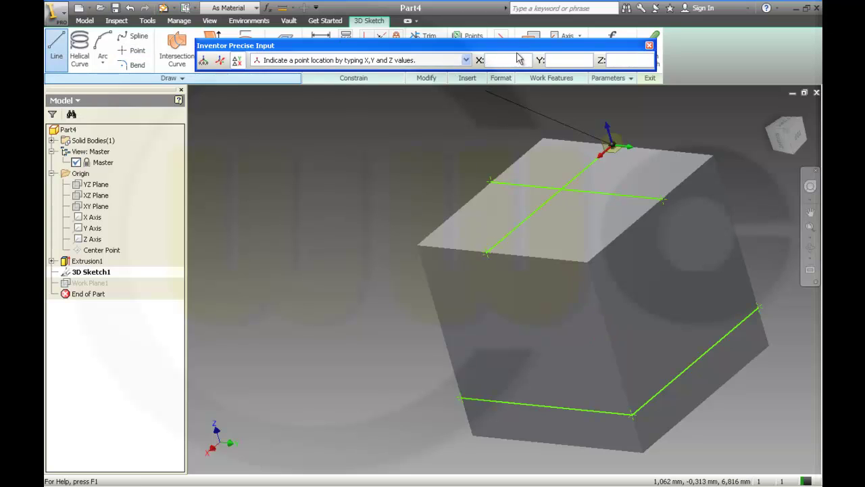
key("Escape")
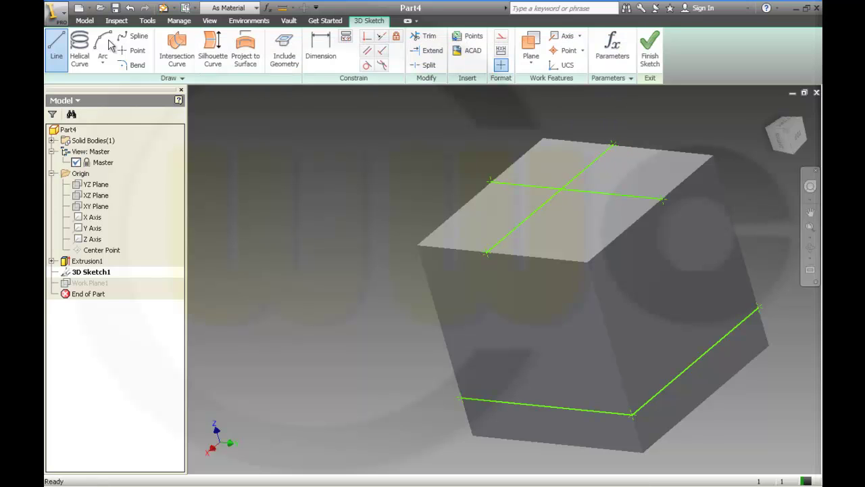
key("ctrl+Return")
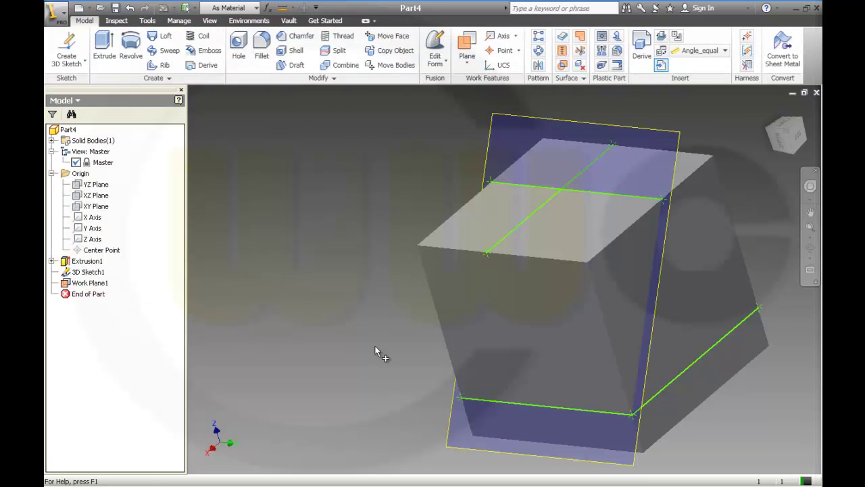
- Create a second work plane through the Y 2.04 line on the top face and the line on the Y 5 side face
middle_click_drag(465, 270, 447, 273)
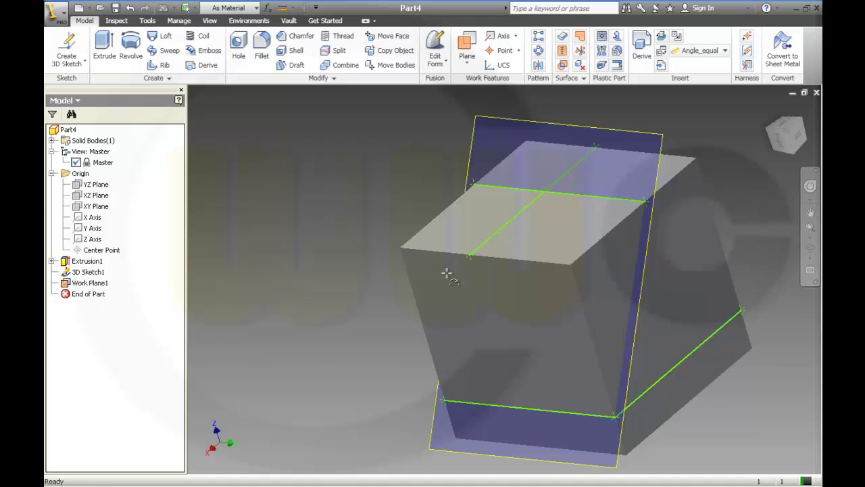
key("bracketright")
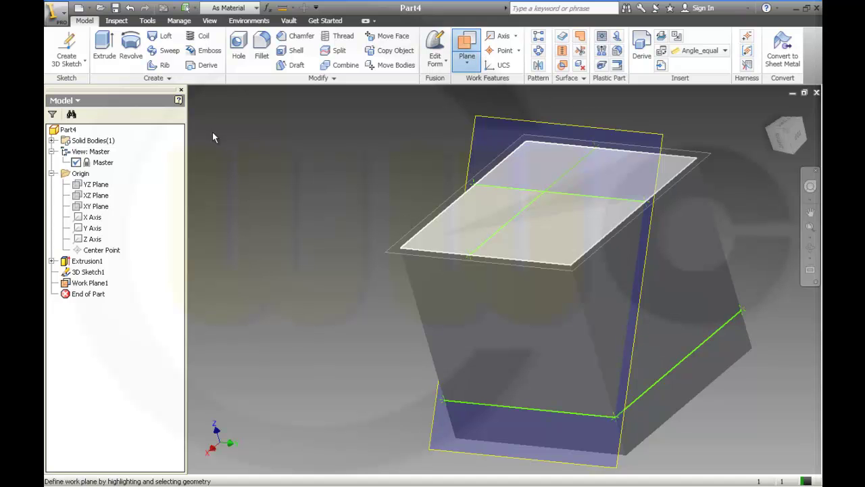
left_click(507, 223)
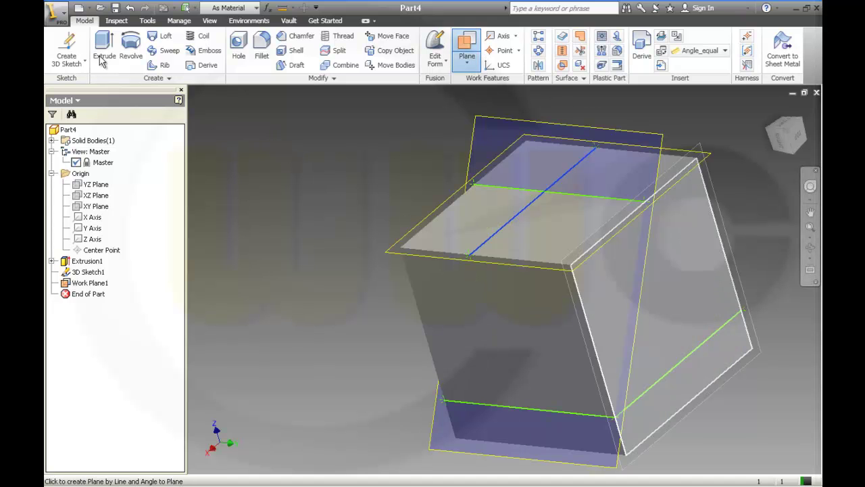
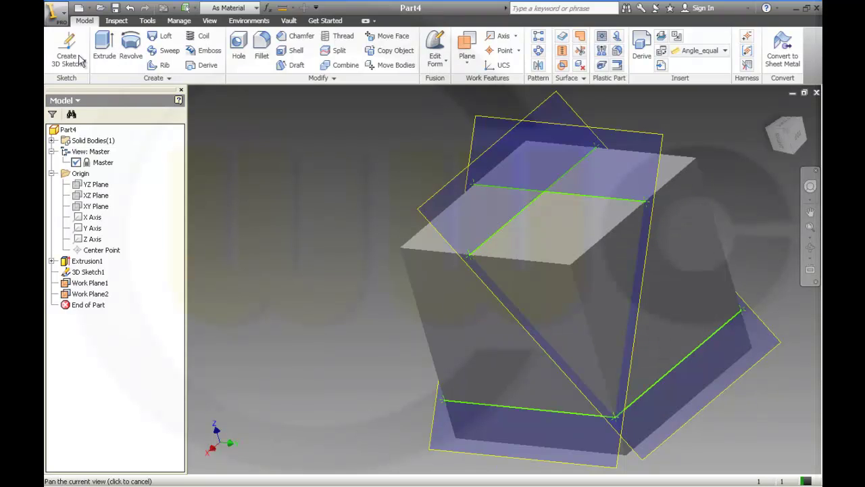
- Trim the solid with Split in Trim Solid mode using Work Plane1, removing the outer part on the X 5 side
middle_click_drag(60, 55, 516, 59, "shift")
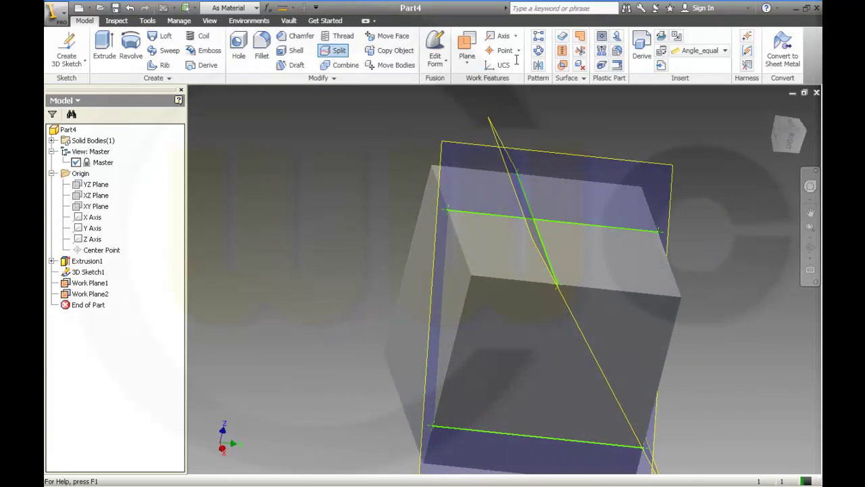
left_click(334, 50)
left_click(209, 145)
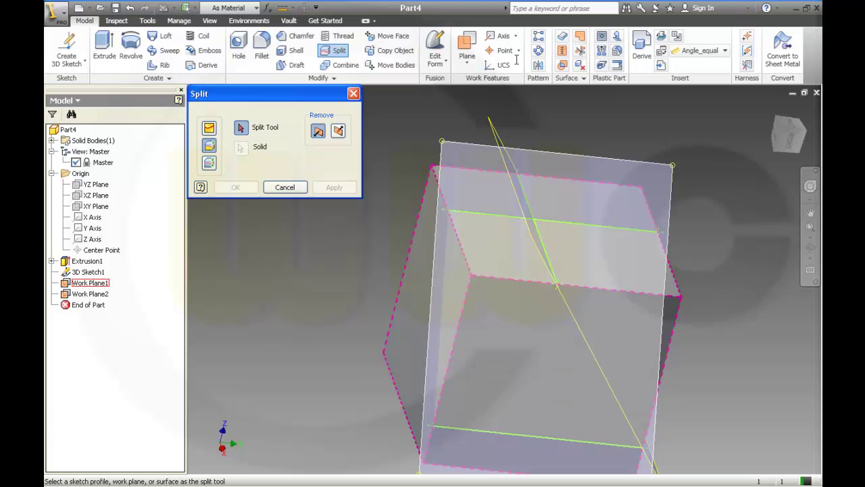
left_click(90, 282)
key("F4")
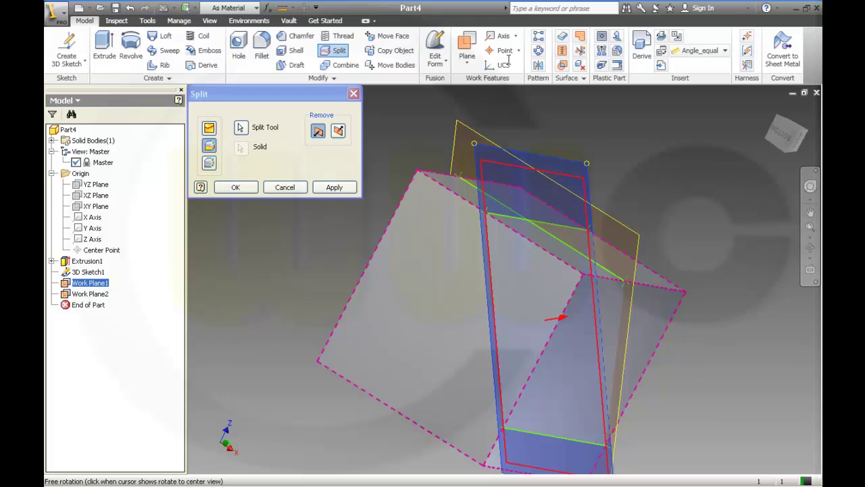
left_click(334, 187)
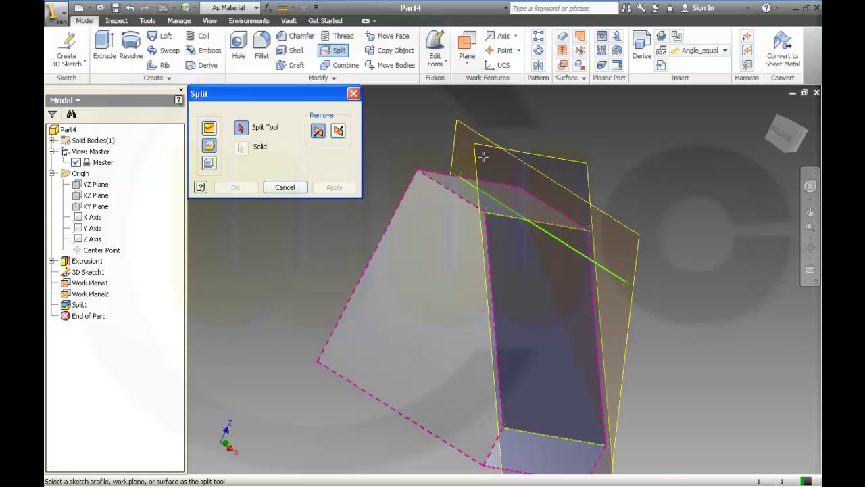
- Trim the solid with Work Plane2 as the split tool, removing the outer part on the Y 5 side
middle_click_drag(433, 270, 73, 67, "shift")
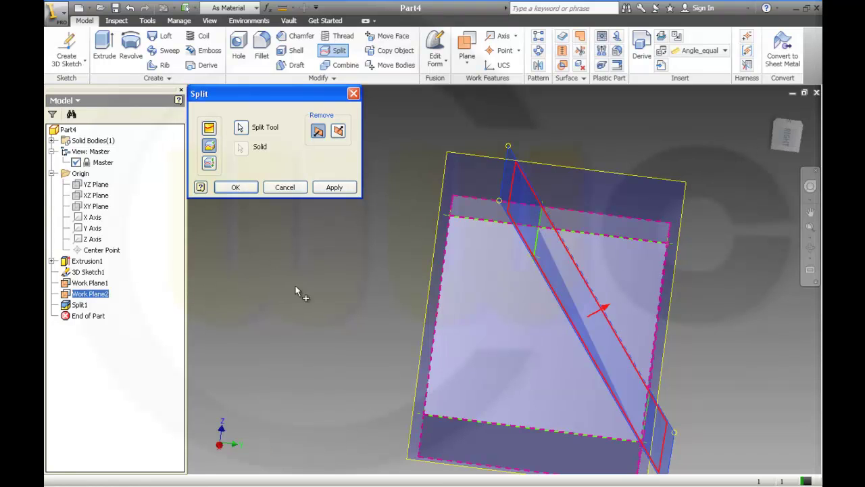
key("Return")
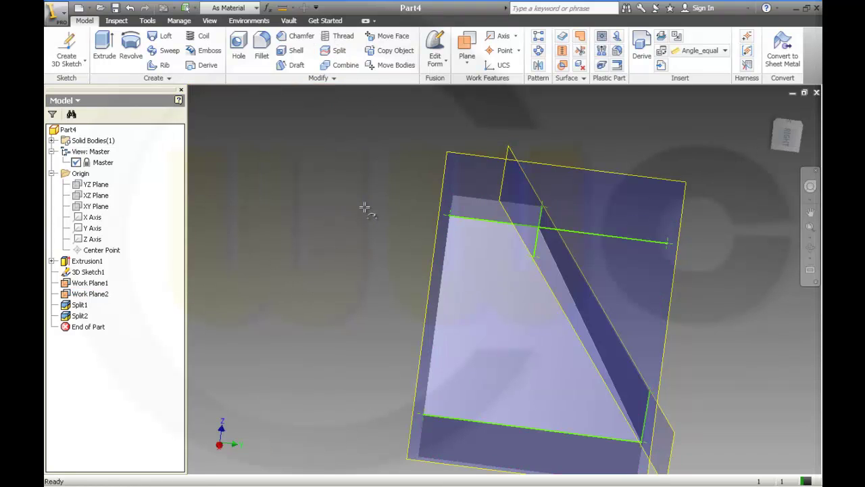
middle_click_drag(476, 175, 525, 55, "shift")
scroll(336, 241, "down", 3)
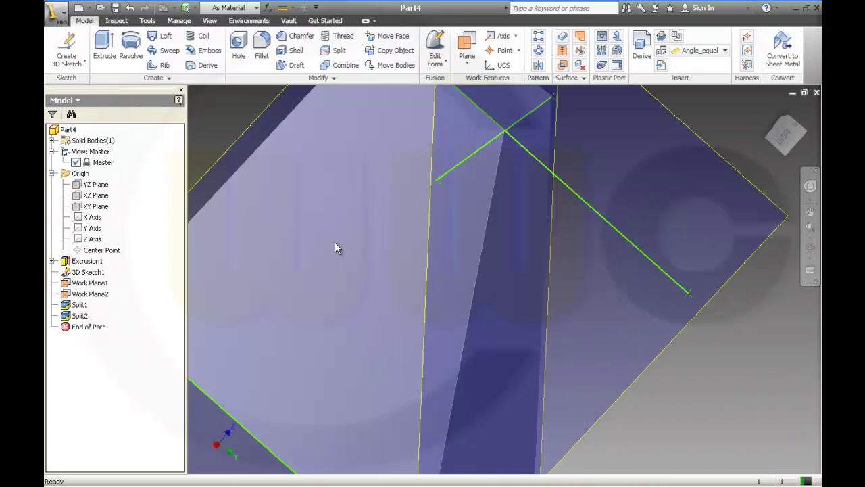
scroll(331, 251, "up", 3)
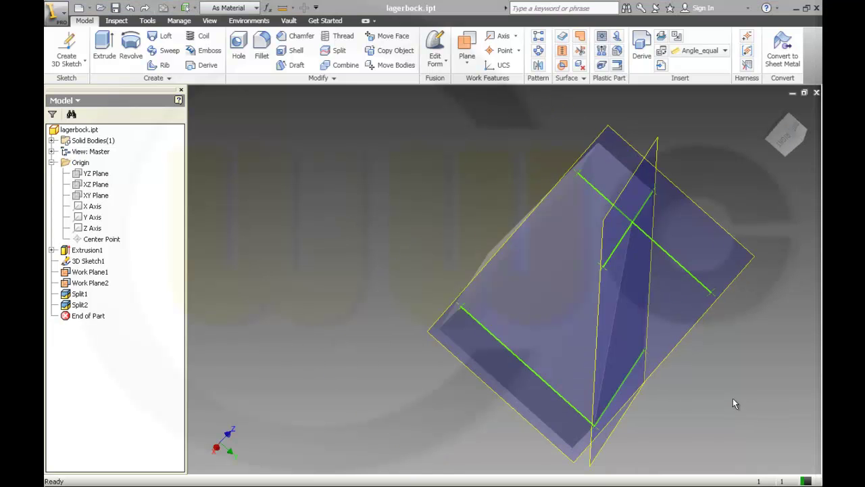
middle_click_drag(730, 386, 595, 340, "shift")
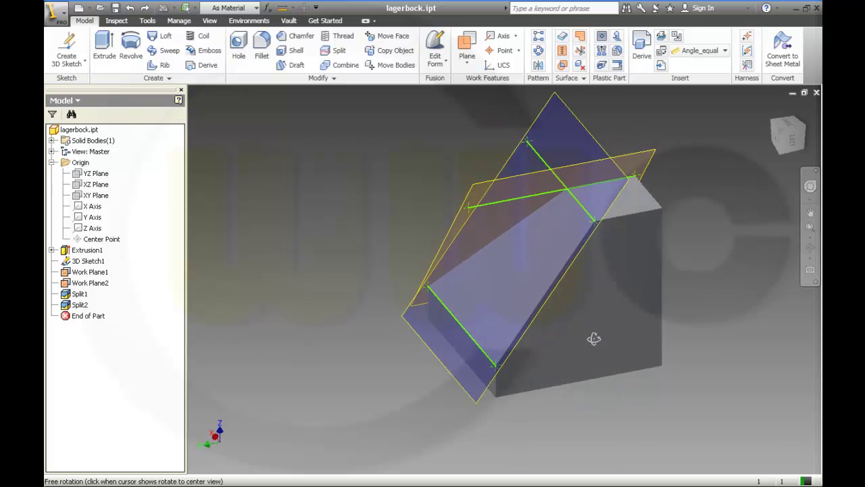
- Create a work plane offset 1.8 mm from the XZ Plane into the solid
left_click(467, 61)
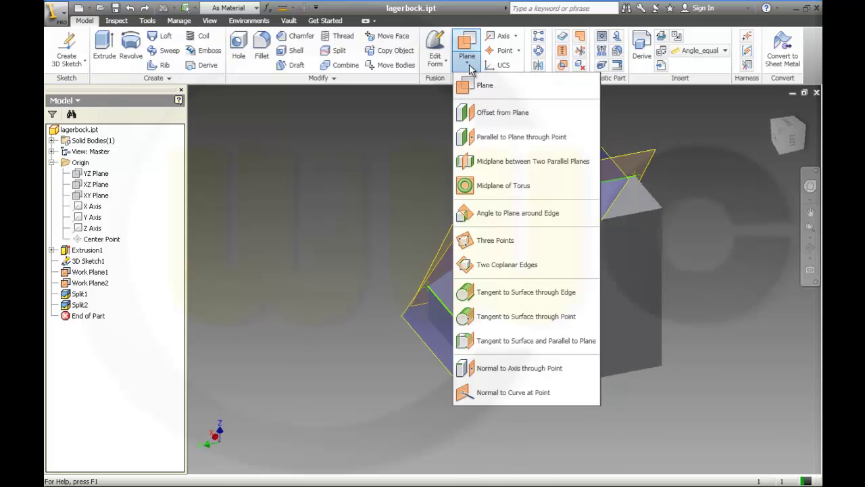
left_click(494, 117)
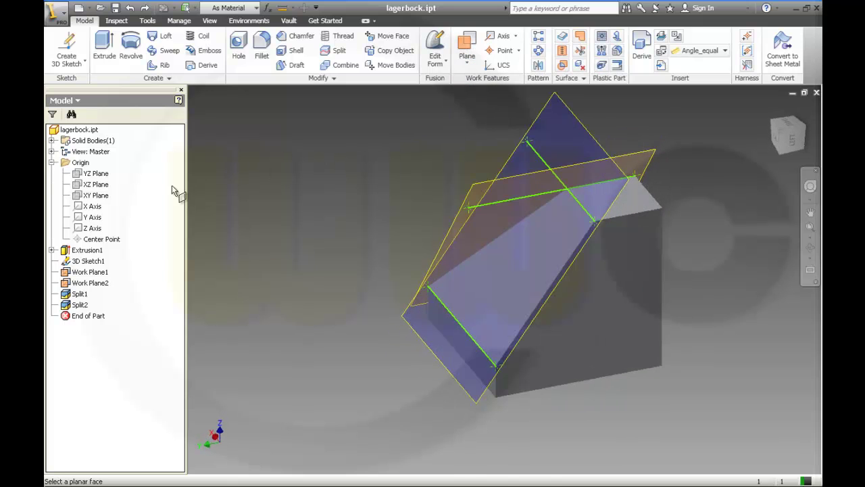
left_click(106, 188)
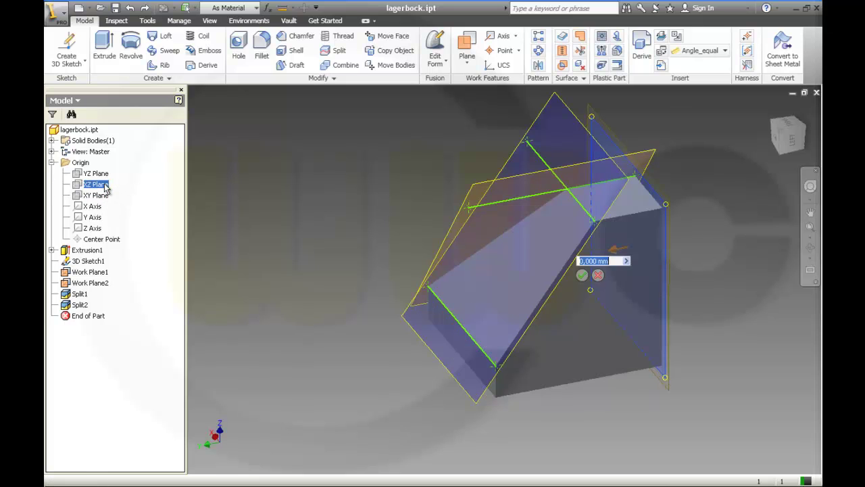
type("1.8")
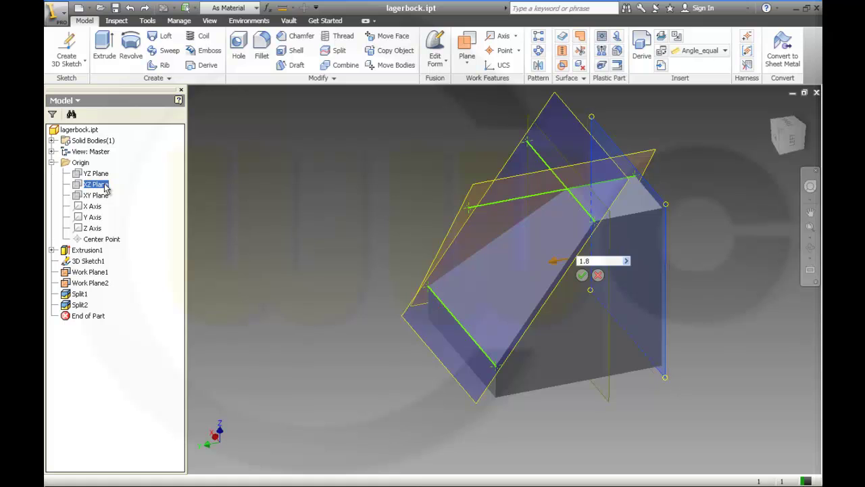
left_click(582, 276)
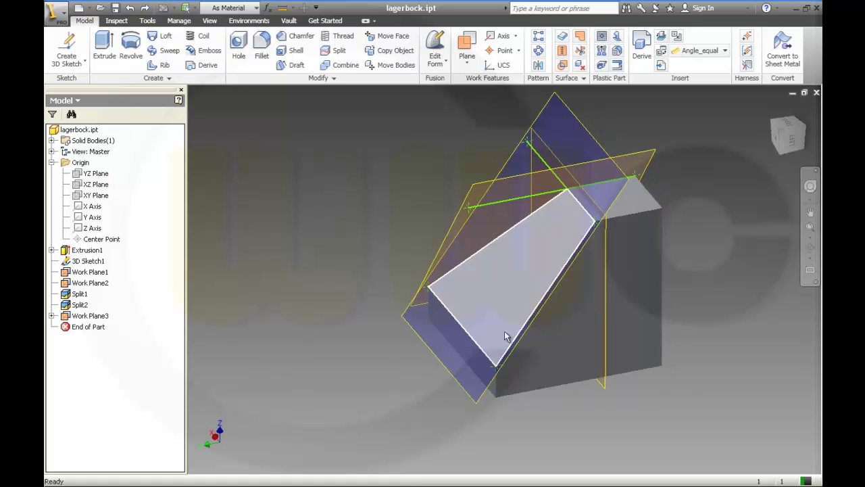
- Create a new 3D sketch with a point at X 1.8, Y 0, Z 2.7 using precise input, and finish the sketch
middle_click_drag(378, 333, 476, 311, "shift")
left_click(67, 61)
left_click(88, 110)
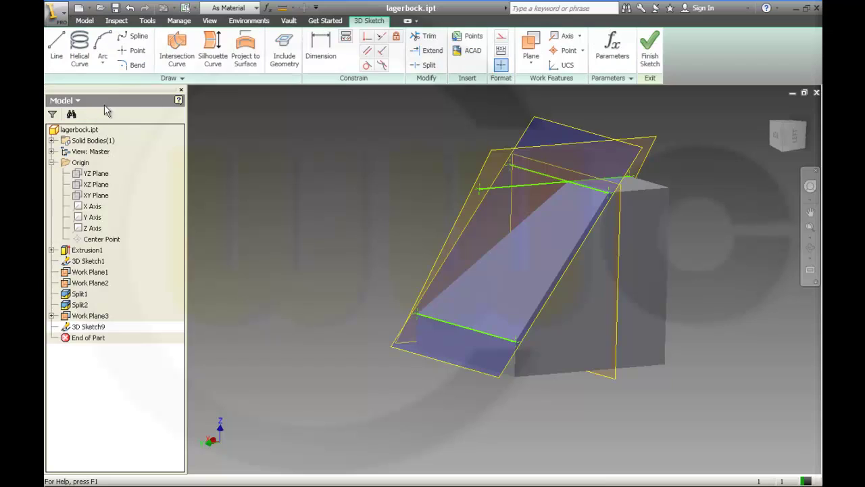
left_click(132, 50)
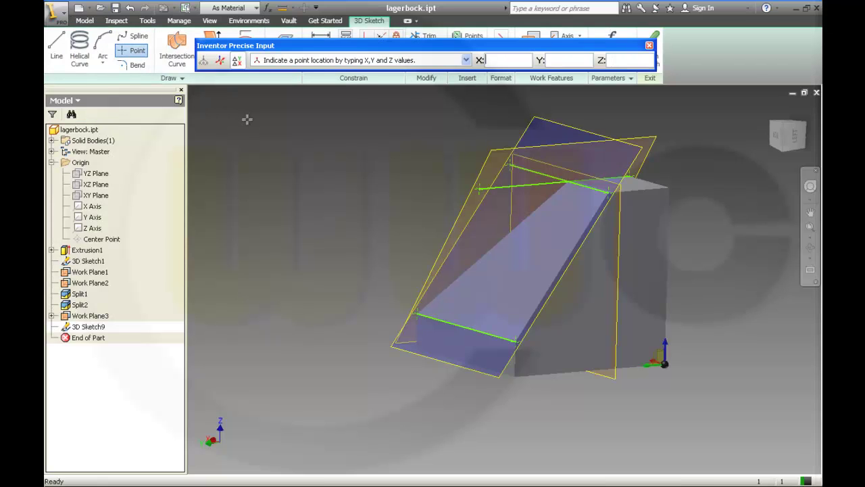
middle_click_drag(297, 171, 214, 180, "shift")
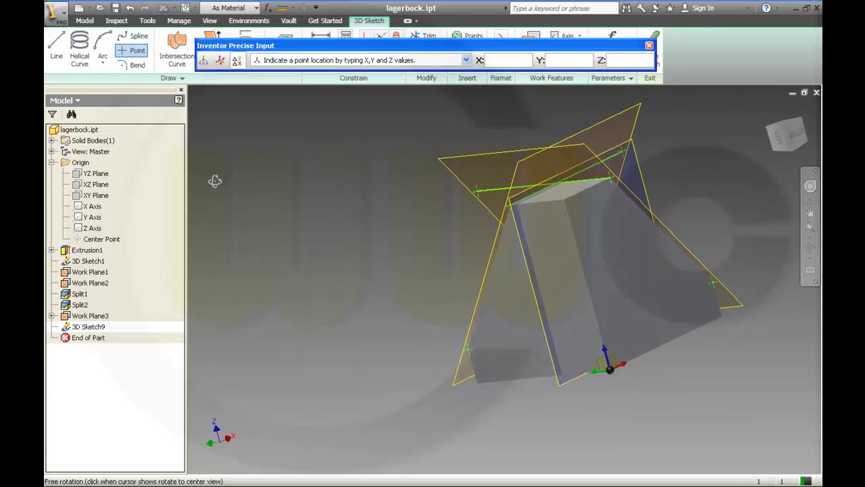
left_click(506, 60)
type("1.8")
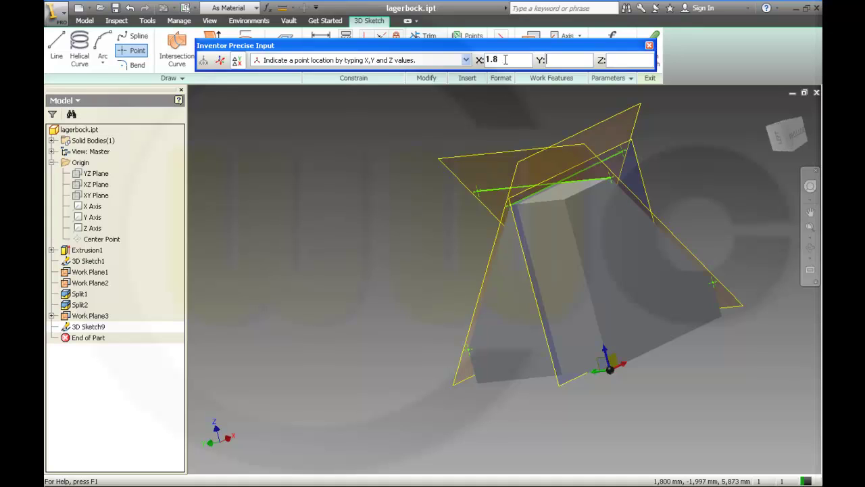
key("Tab")
type("0")
key("Tab")
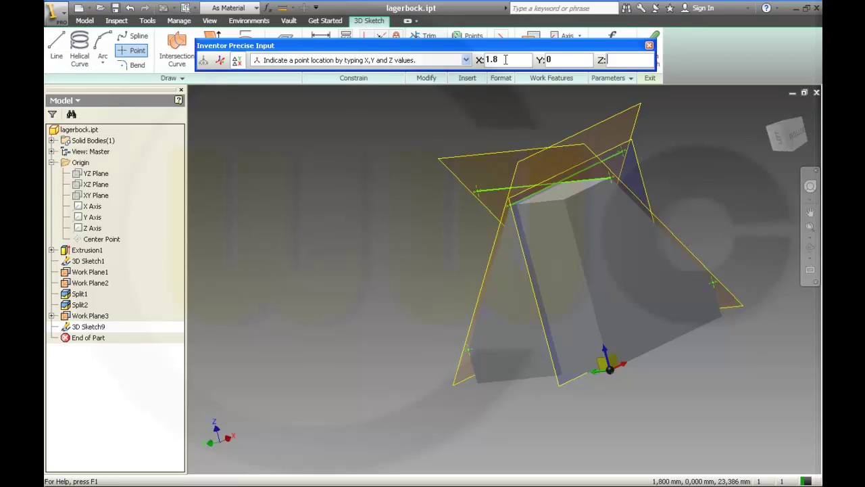
type("2.7")
key("Return")
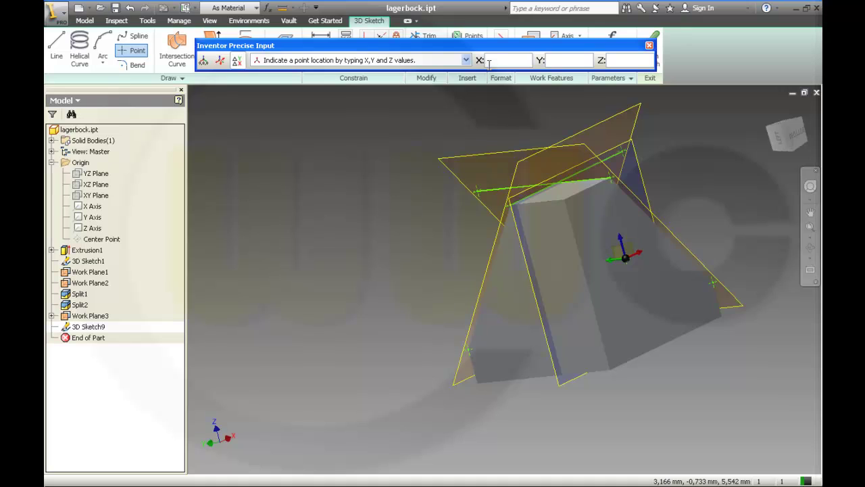
key("Escape")
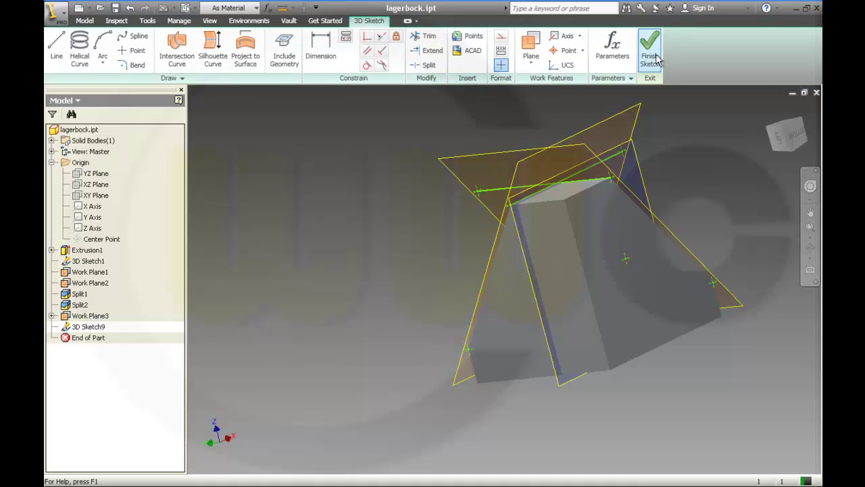
left_click(648, 54)
- Create a work axis normal to the XZ Plane through the new 3D sketch point
mouse_move(403, 246)
middle_mouse_down("shift")
mouse_move(453, 255)
mouse_move(451, 244)
middle_mouse_up("shift")
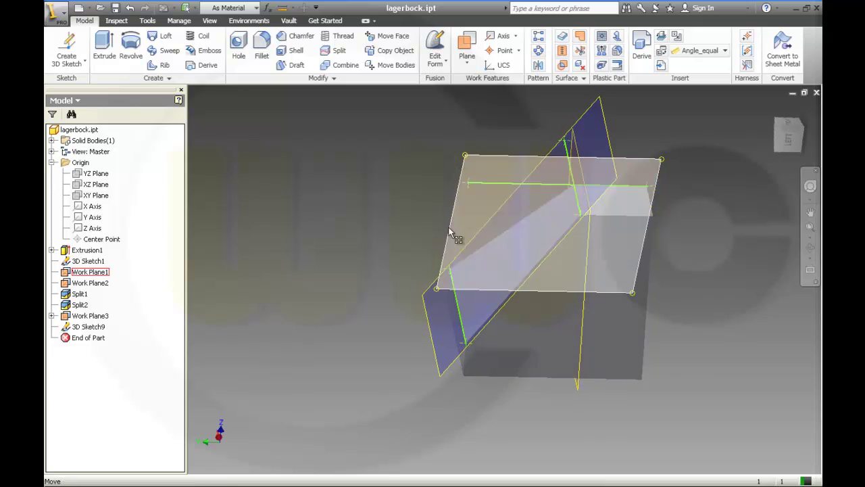
left_click(517, 39)
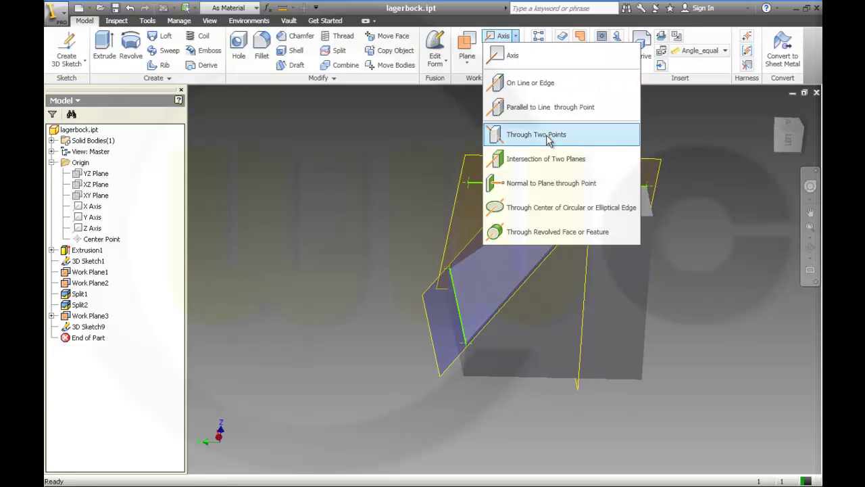
left_click(549, 183)
middle_click_drag(683, 257, 644, 265, "shift")
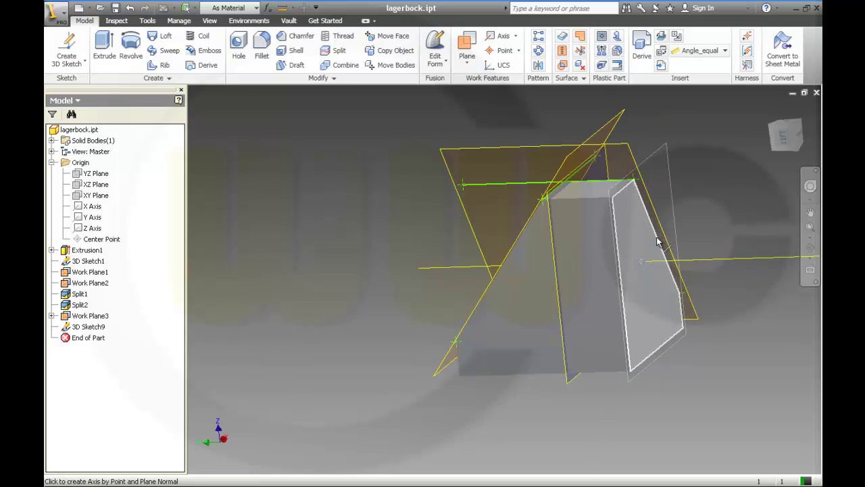
left_click(99, 187)
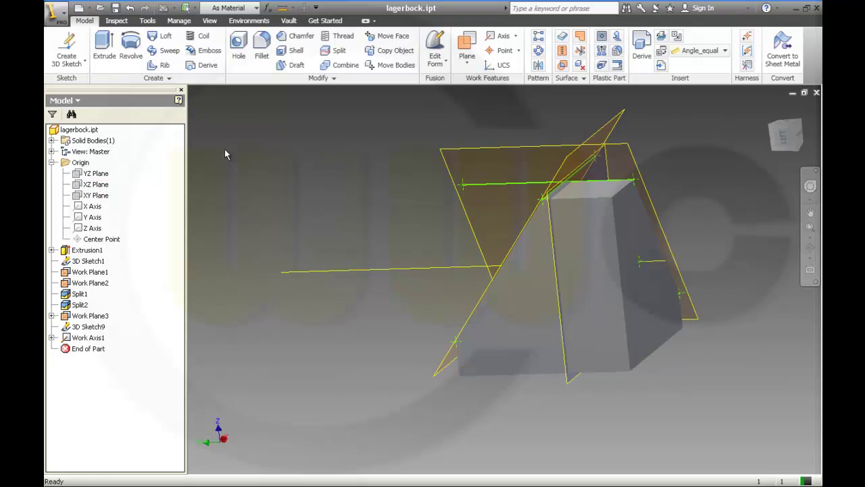
- Create a work point at the intersection of Work Plane3 and Work Axis1
middle_click_drag(294, 201, 343, 203, "shift")
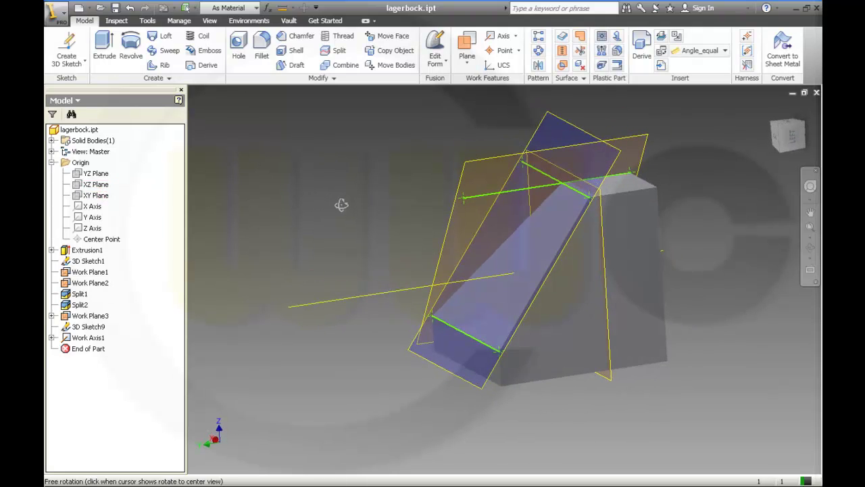
left_click(505, 53)
left_click(518, 51)
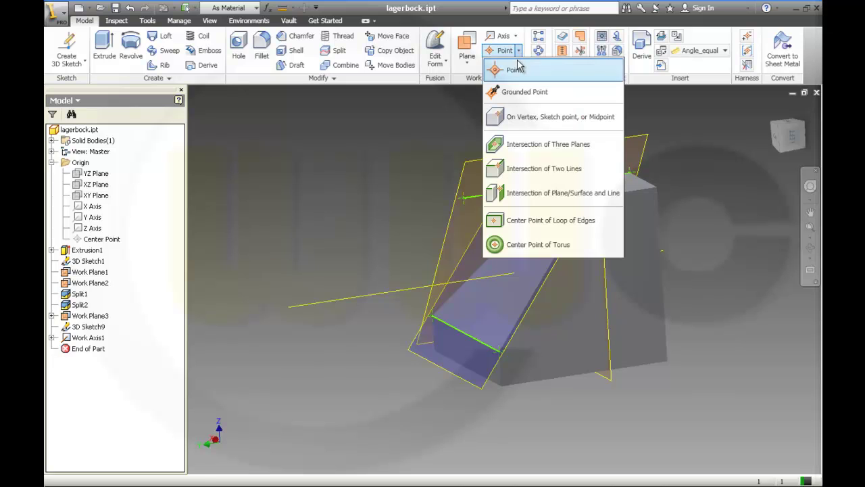
left_click(531, 195)
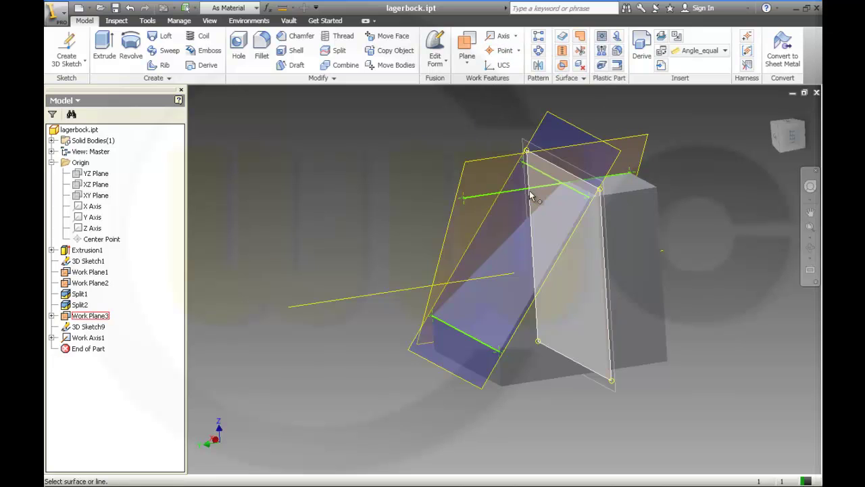
left_click(605, 259)
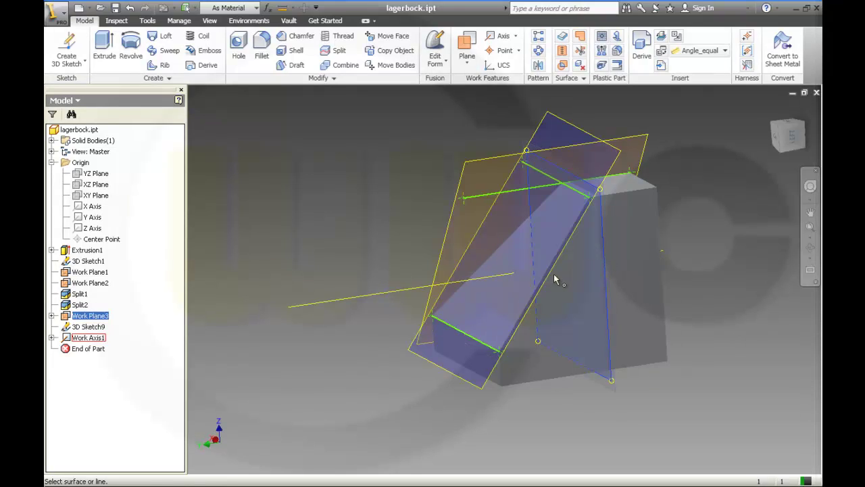
left_click(391, 293)
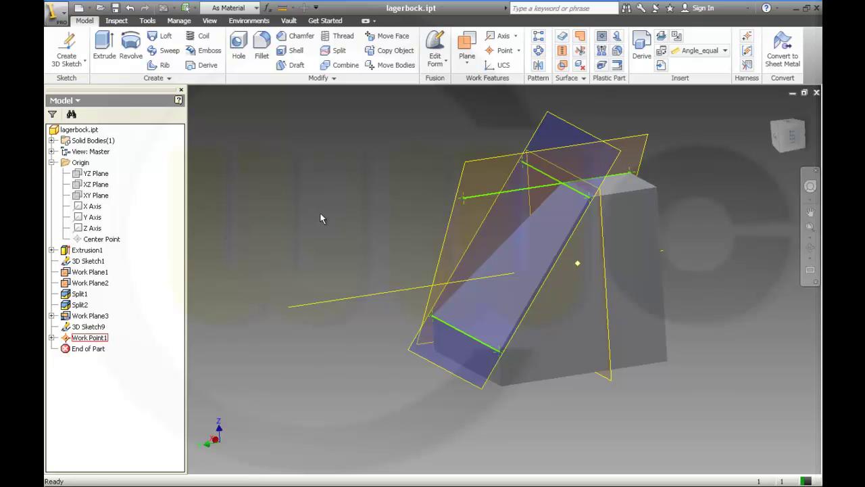
- Create a simple hole on Work Point1 directed along the work axis, with diameter 1.01 mm and Distance termination 0.8 mm
middle_click_drag(319, 213, 341, 218, "shift")
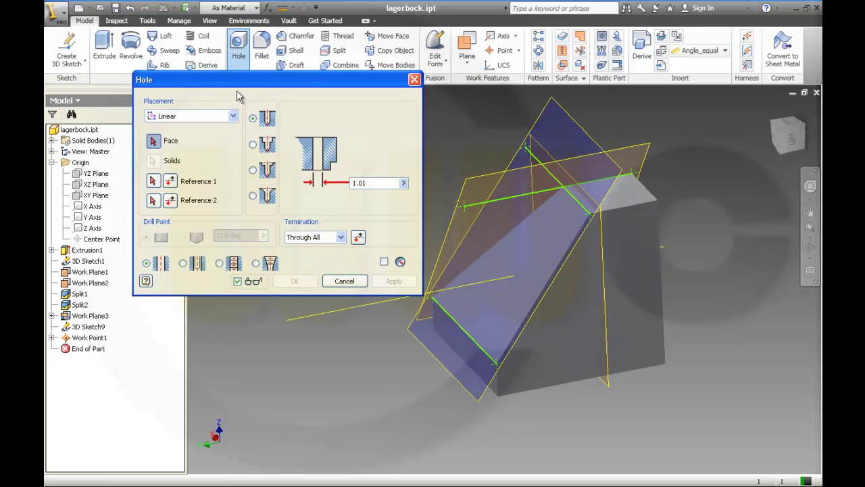
left_click_drag(261, 81, 266, 65)
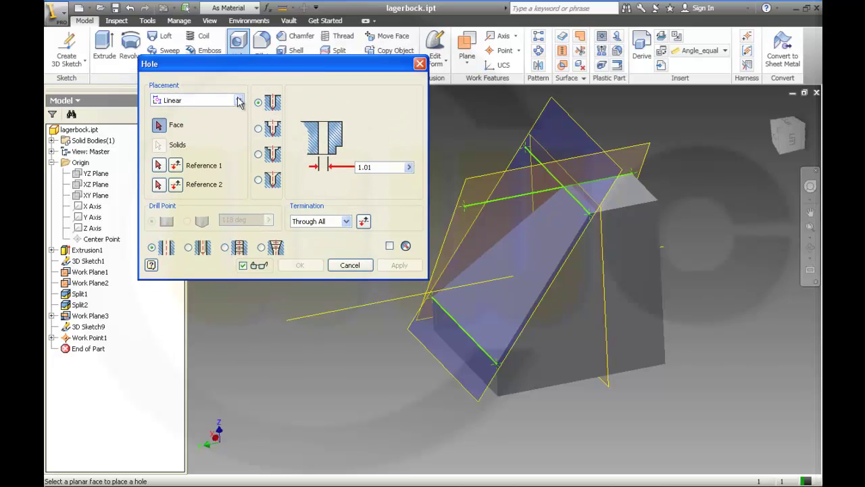
left_click(237, 100)
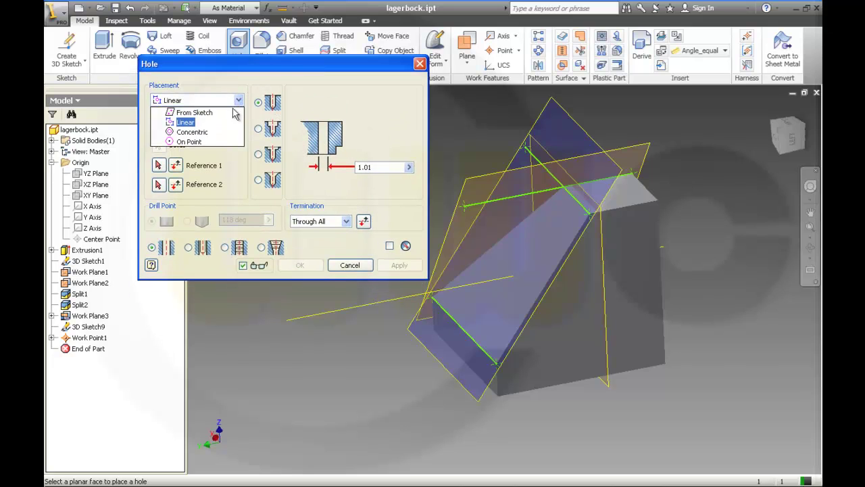
left_click(219, 147)
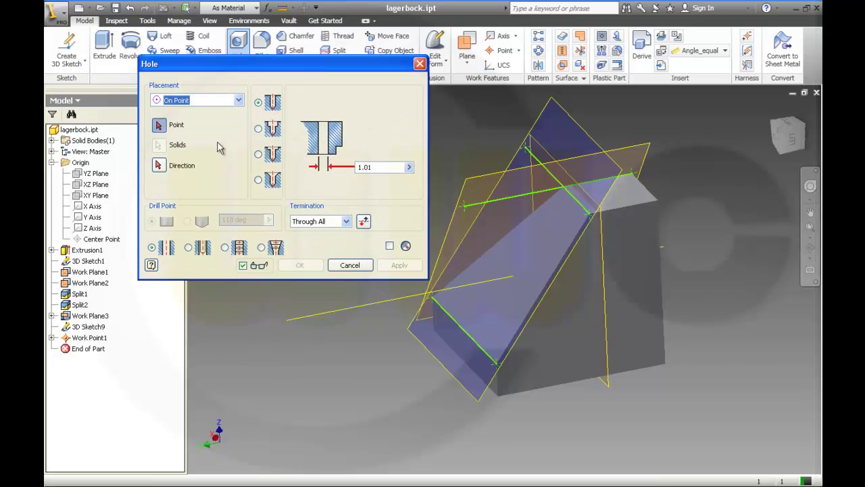
left_click(99, 340)
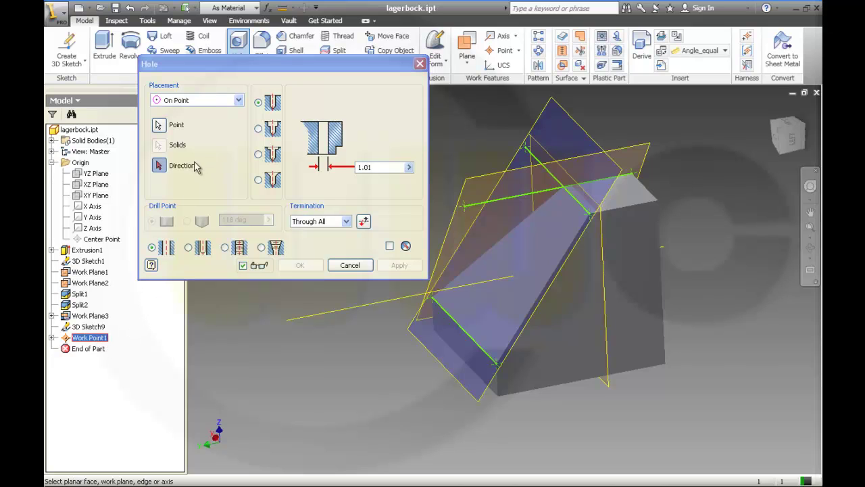
left_click(311, 316)
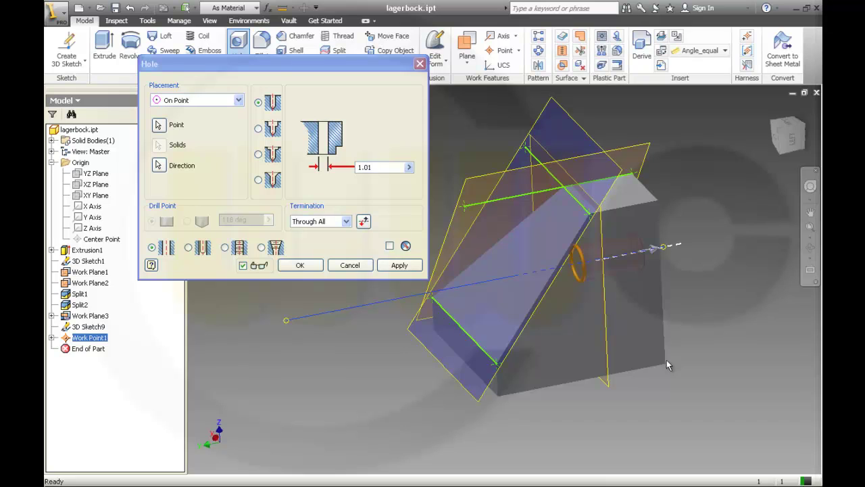
left_click(345, 221)
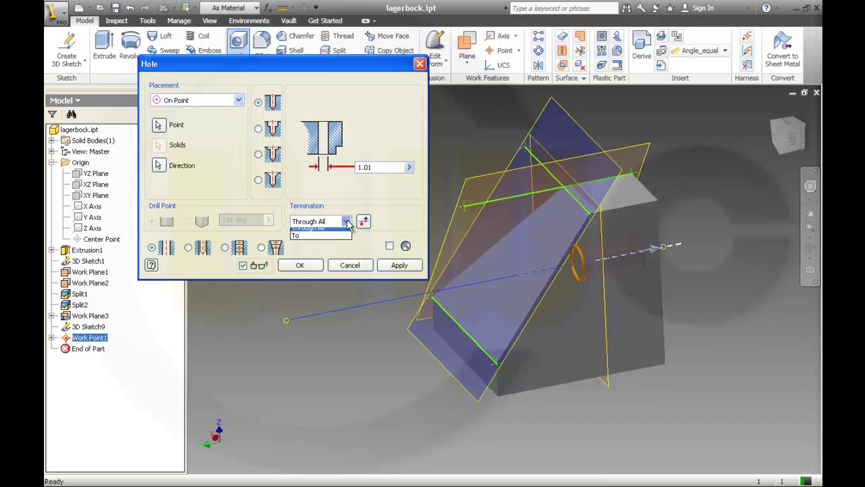
left_click(304, 232)
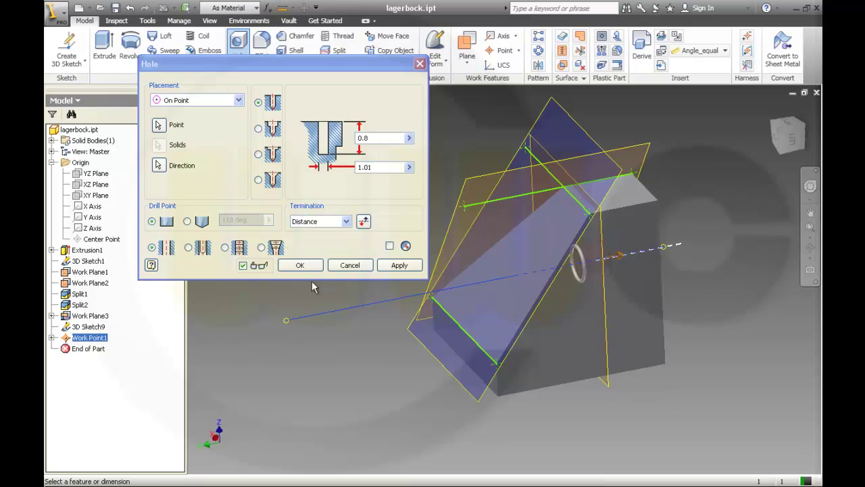
left_click(300, 265)
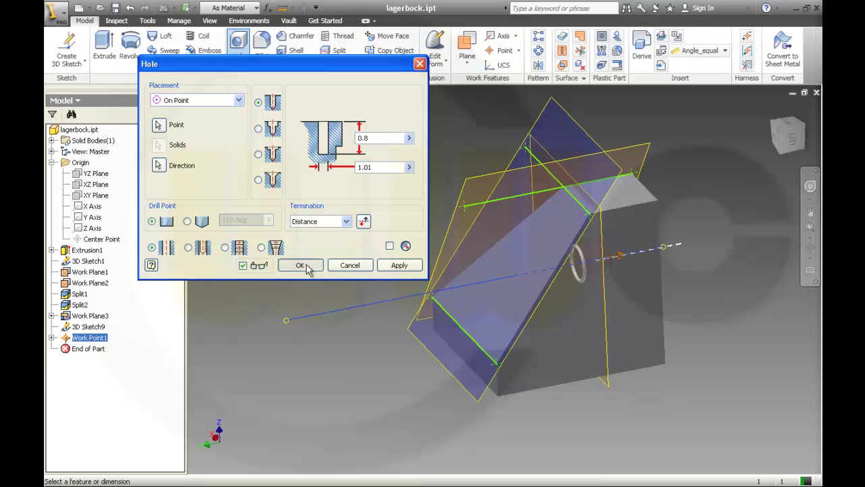
- Place a second simple hole on Work Point1 with Work Plane3 as its direction, and flip it to the opposite side
middle_click_drag(342, 301, 290, 231, "shift")
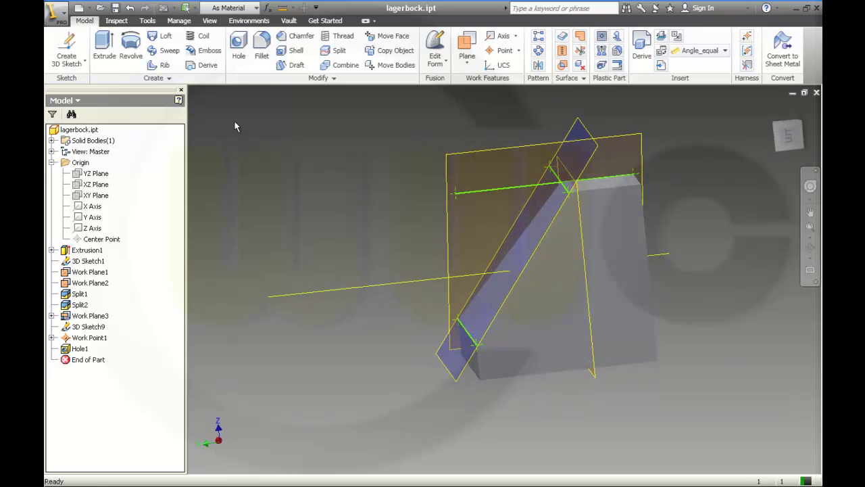
key("h")
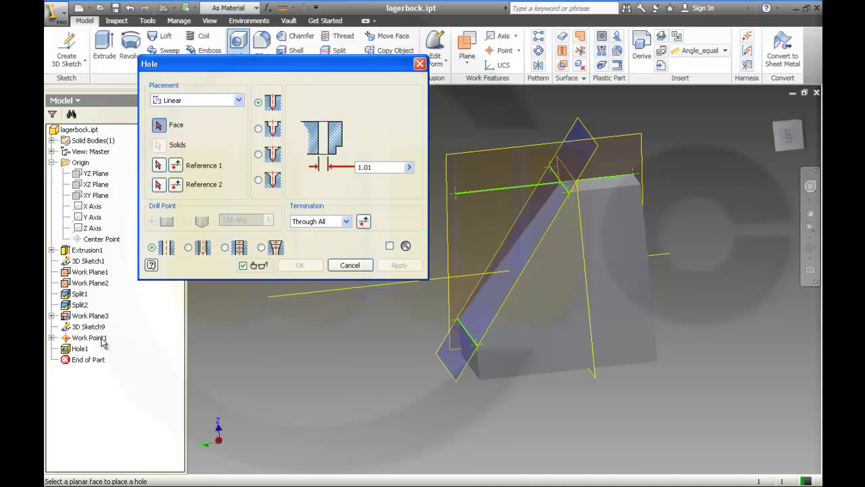
left_click(238, 100)
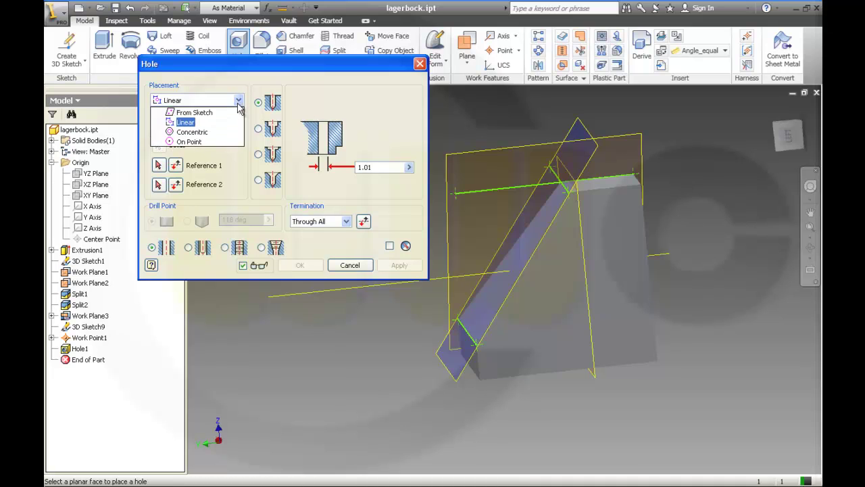
left_click(210, 142)
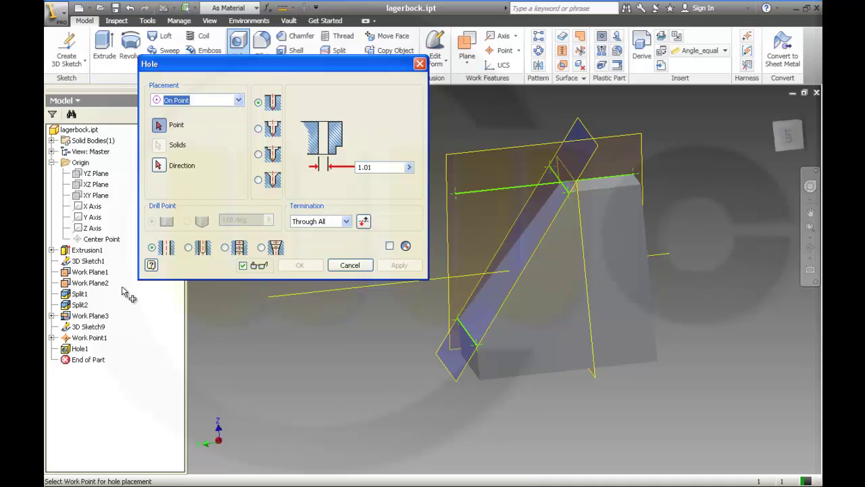
left_click(98, 341)
middle_click_drag(351, 352, 304, 369, "shift")
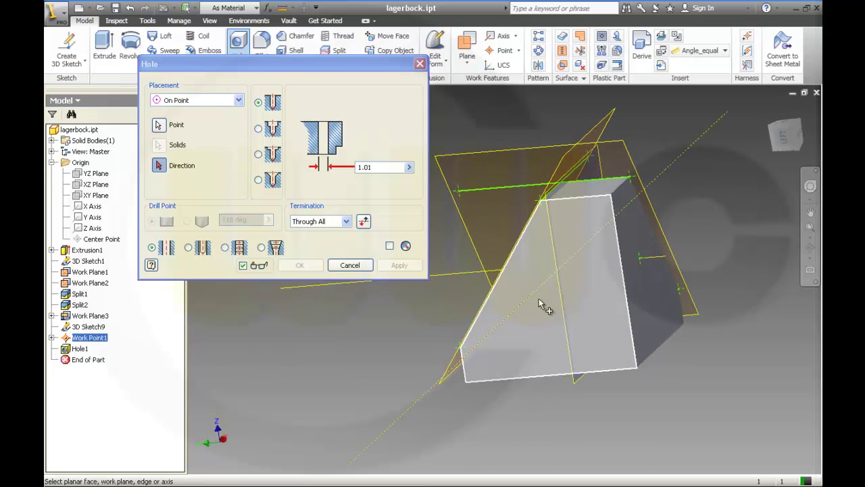
left_click(563, 291)
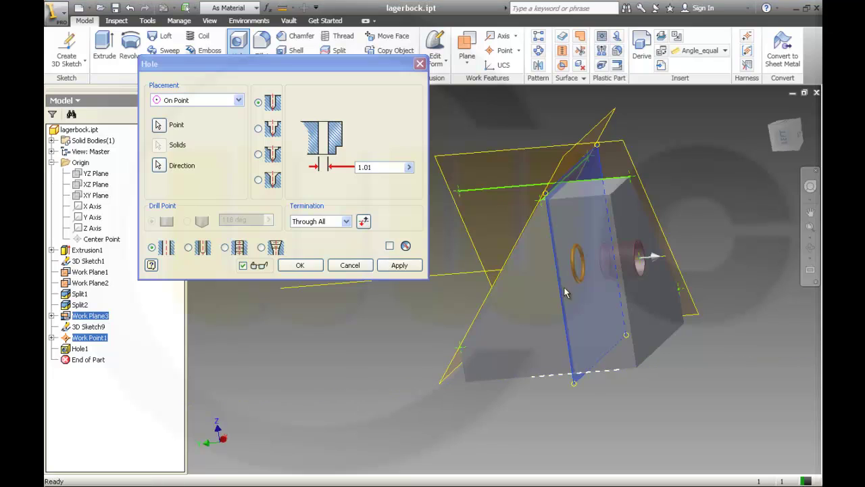
left_click(364, 224)
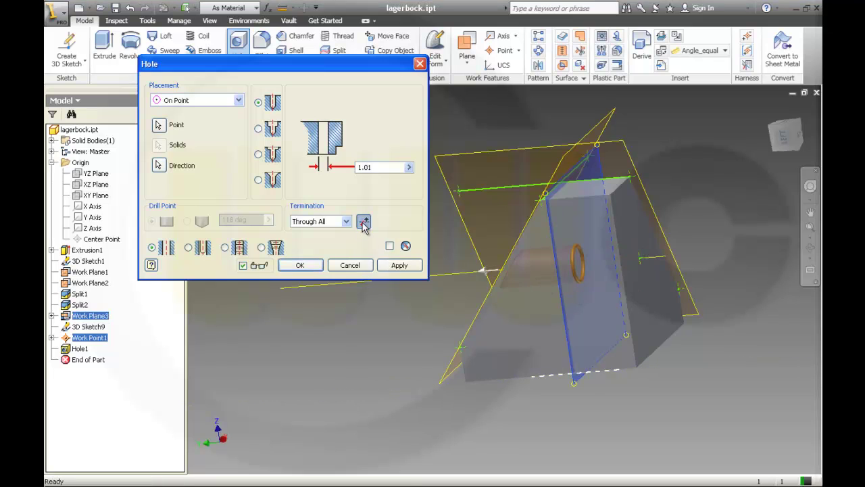
- Give the second hole a Through All termination and a diameter of 1.45 mm, and create it
left_click(348, 222)
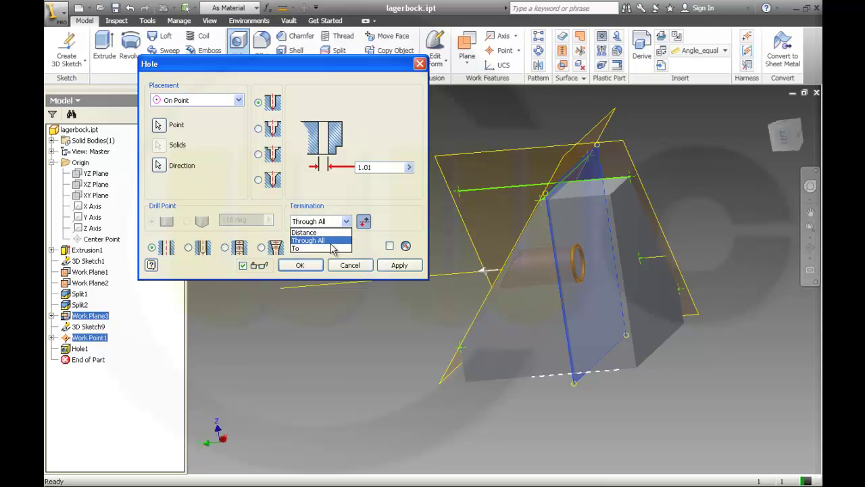
left_click(331, 242)
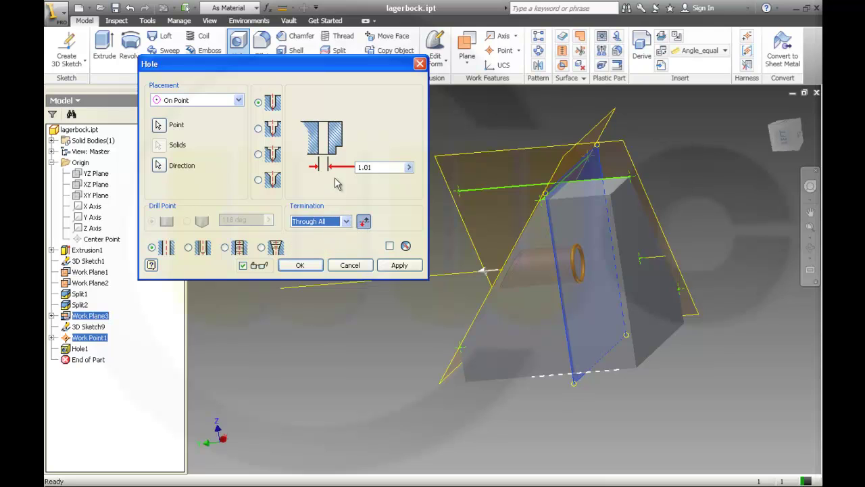
double_click(372, 167)
type("1")
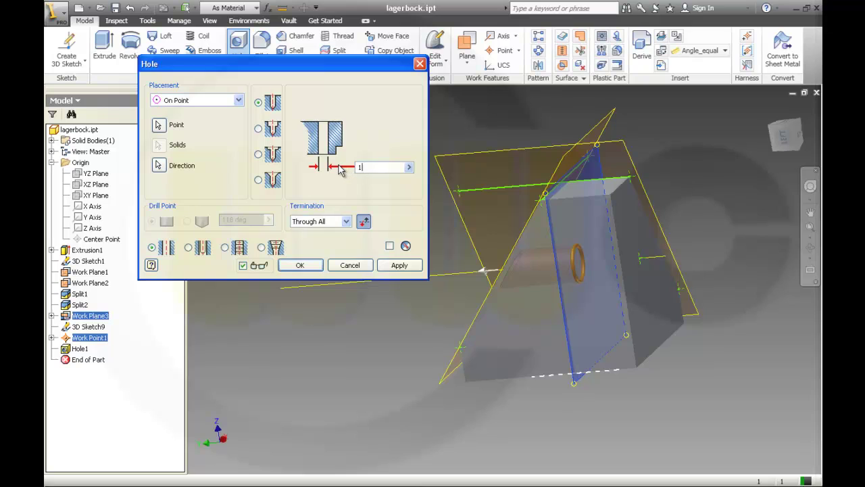
type(".45")
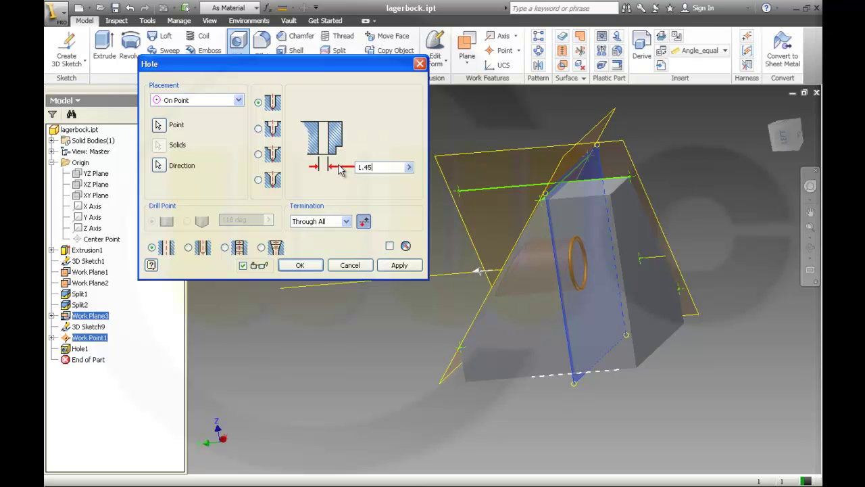
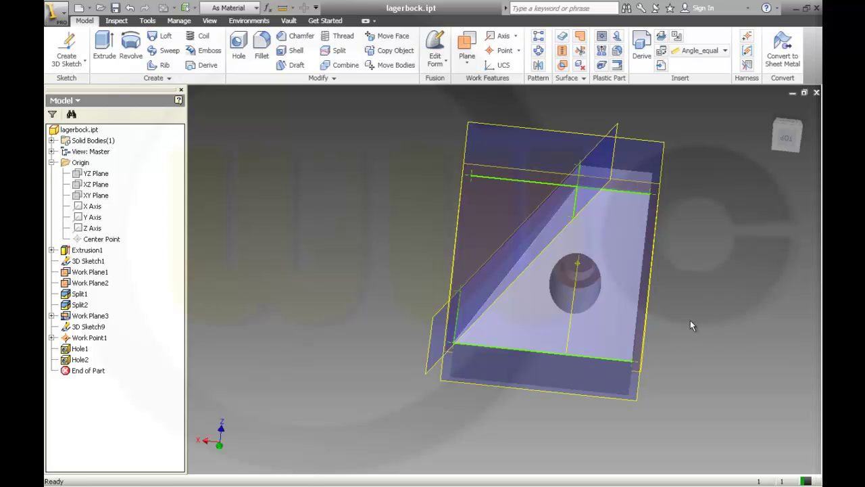
- Create a work plane offset 1.8 mm from the origin YZ Plane
middle_click_drag(486, 386, 507, 387)
mouse_move(414, 251)
middle_mouse_down()
mouse_move(425, 259)
mouse_move(410, 259)
middle_mouse_up()
middle_click_drag(680, 330, 629, 348, "shift")
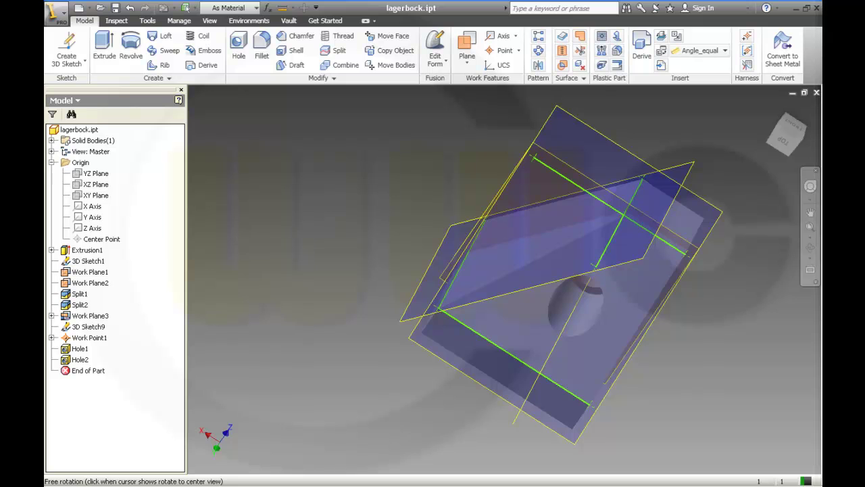
middle_click_drag(600, 297, 522, 325, "shift")
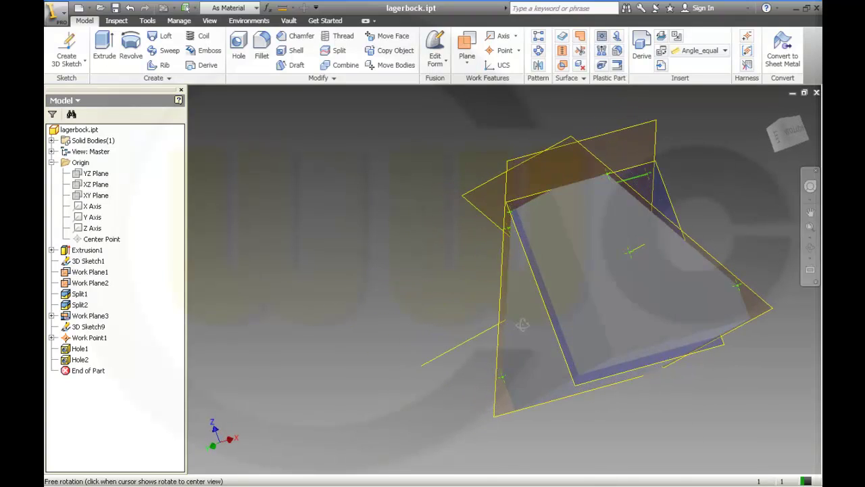
left_click(467, 59)
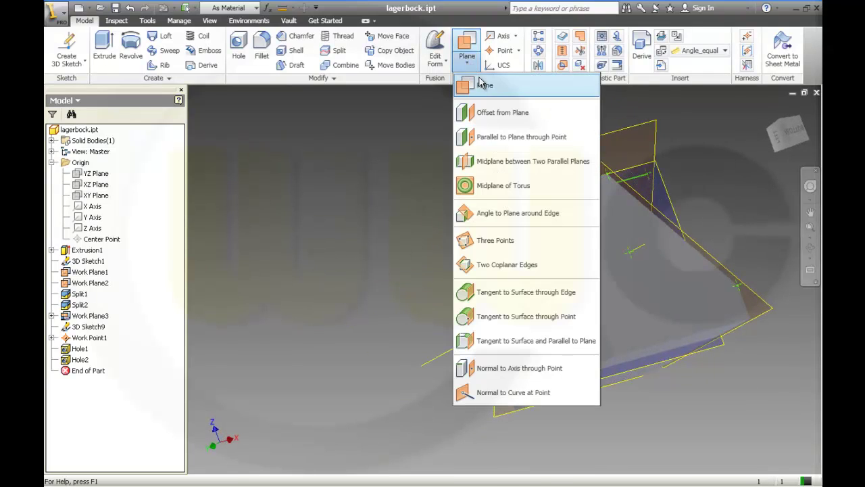
left_click(500, 113)
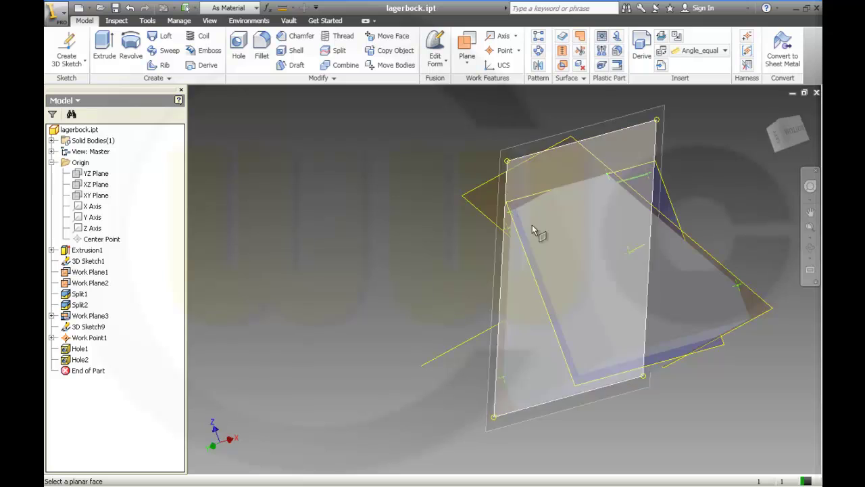
left_click(102, 174)
type("1.8")
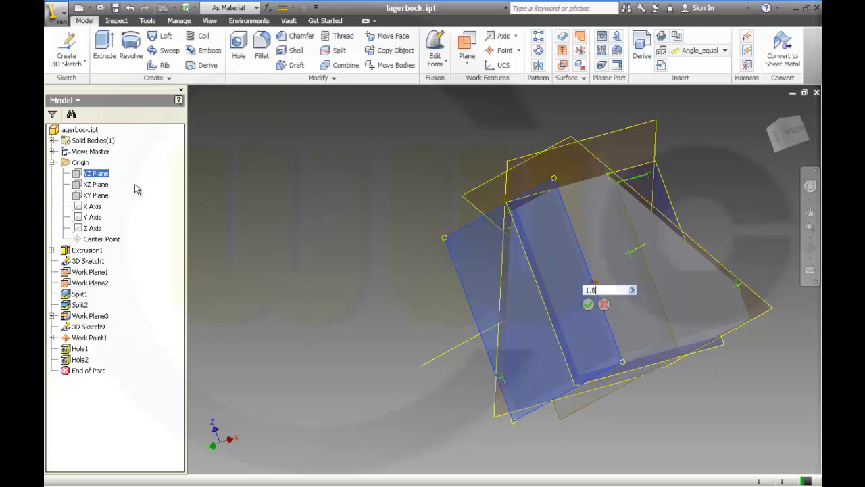
left_click(587, 305)
- Create a work plane at 90 degrees to Work Plane1 around the short upper edge of the inclined face
middle_click_drag(420, 295, 437, 323, "shift")
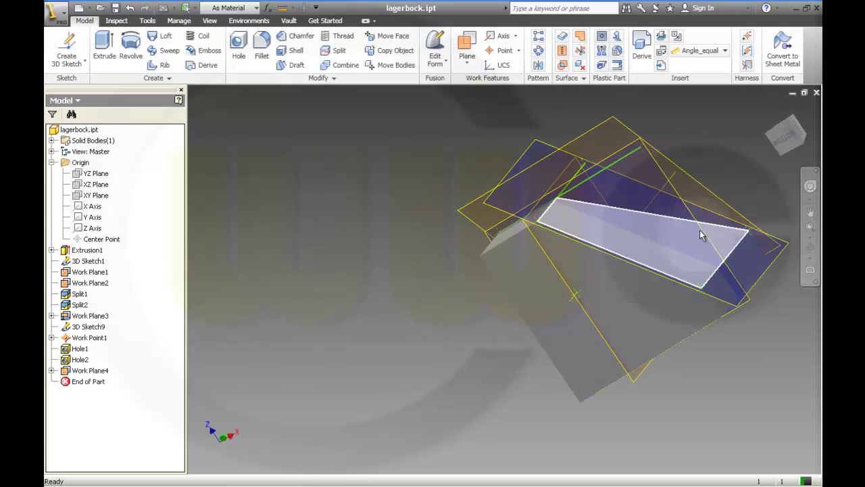
middle_click_drag(601, 123, 540, 142, "shift")
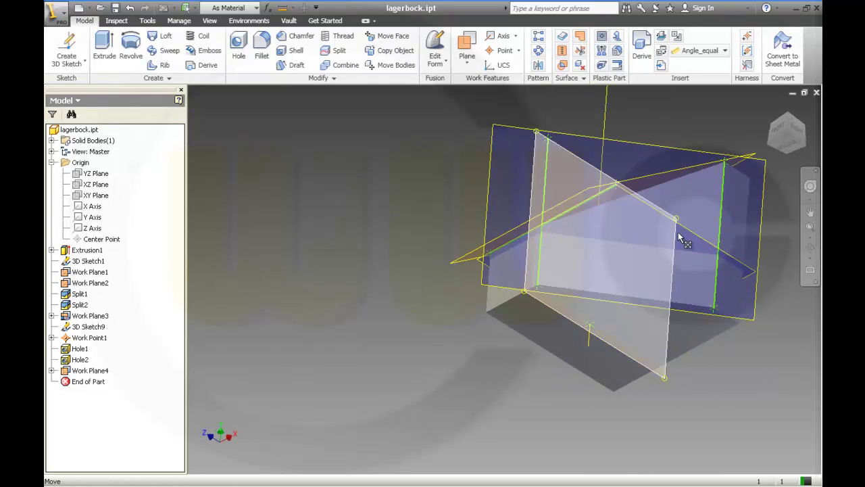
middle_click_drag(745, 358, 750, 269, "shift")
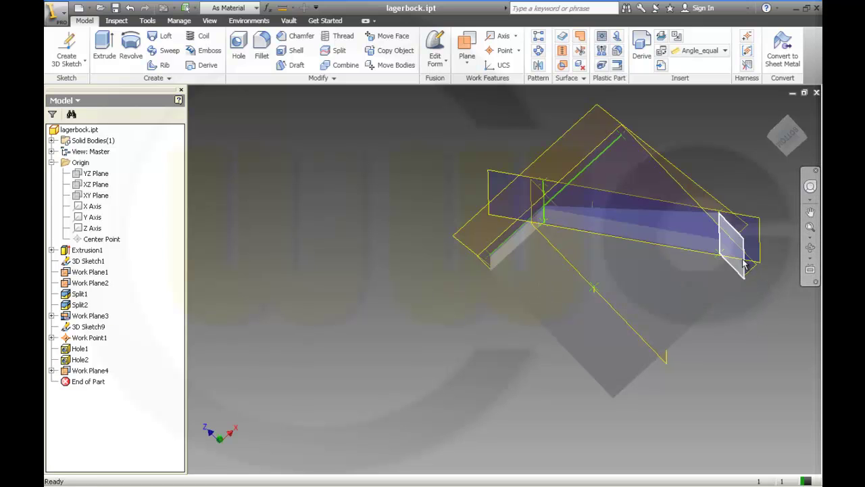
middle_click_drag(739, 320, 460, 258, "shift")
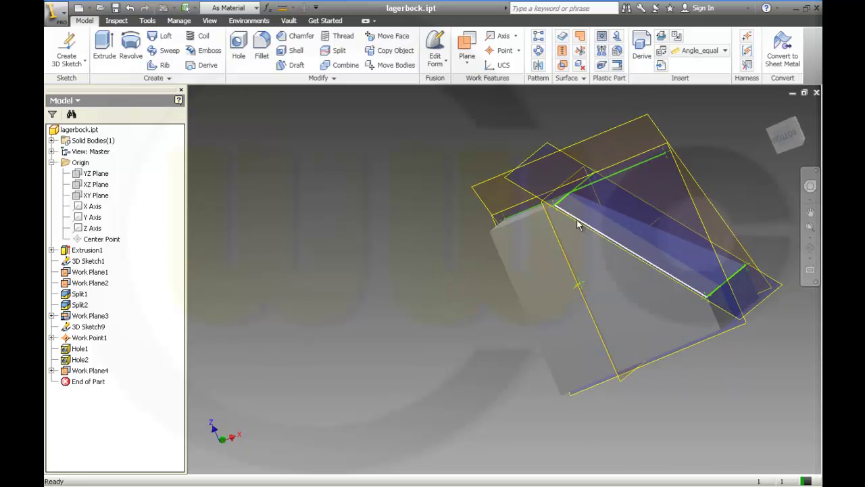
left_click(467, 62)
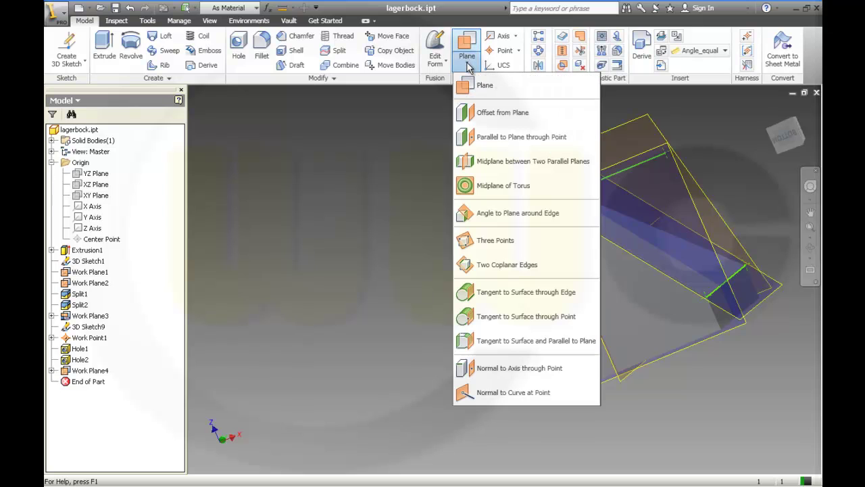
left_click(524, 214)
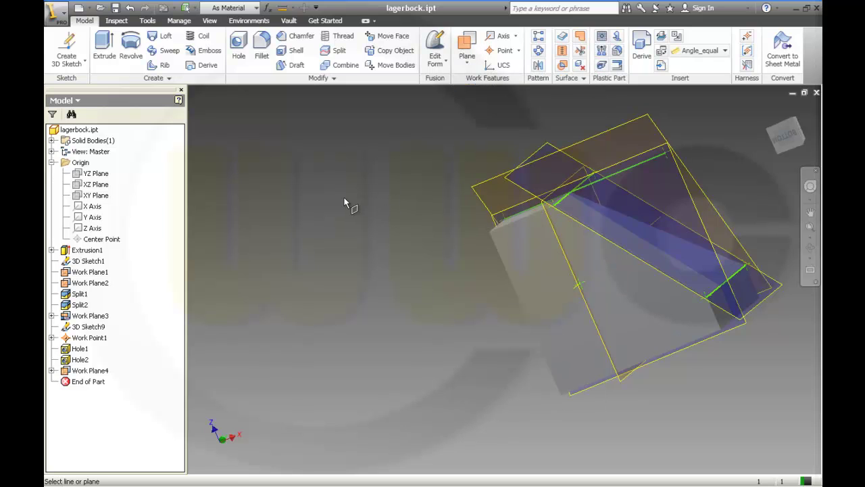
left_click(564, 203)
middle_click_drag(453, 316, 456, 305, "shift")
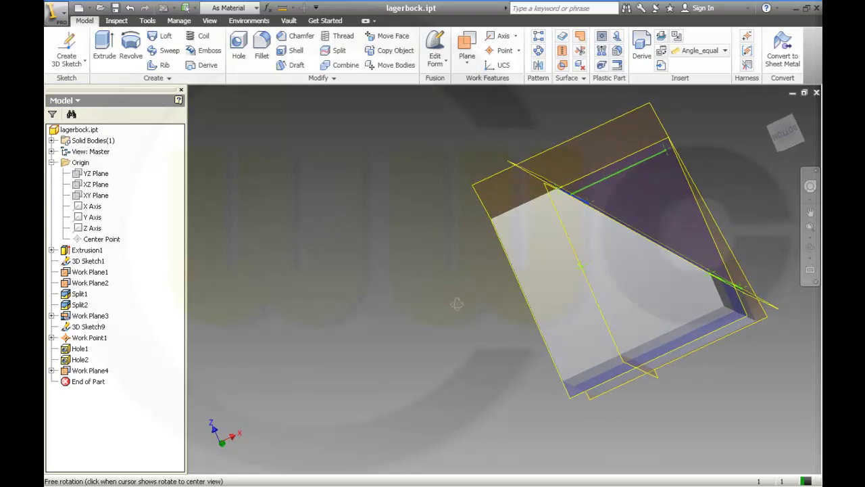
left_click(540, 181)
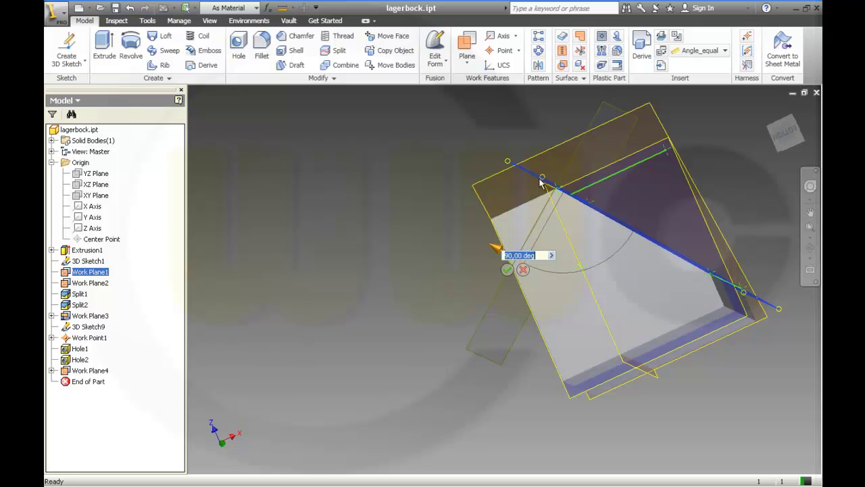
left_click(507, 270)
- Create a work plane offset -2.55 mm from Work Plane5, the plane perpendicular to the inclined face
middle_click_drag(450, 300, 455, 300, "shift")
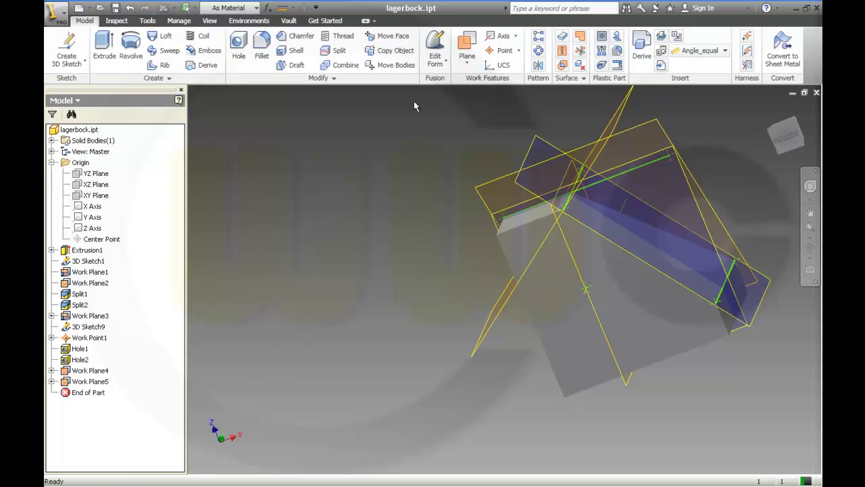
left_click(467, 62)
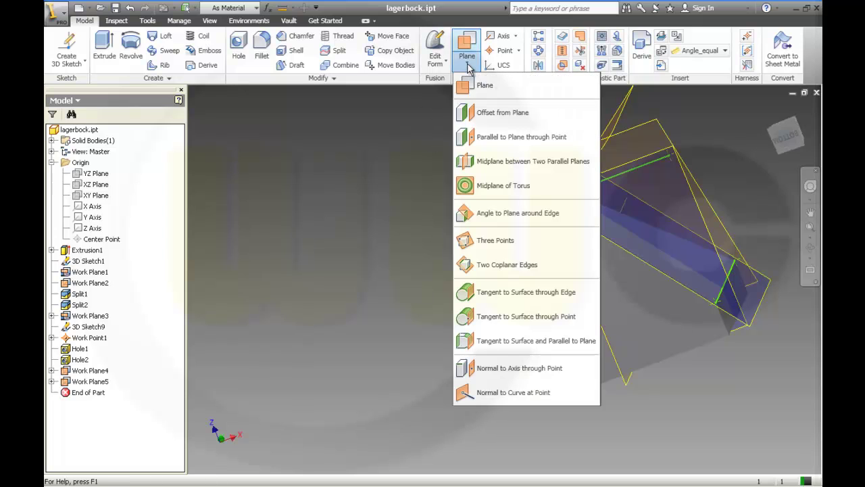
left_click(490, 112)
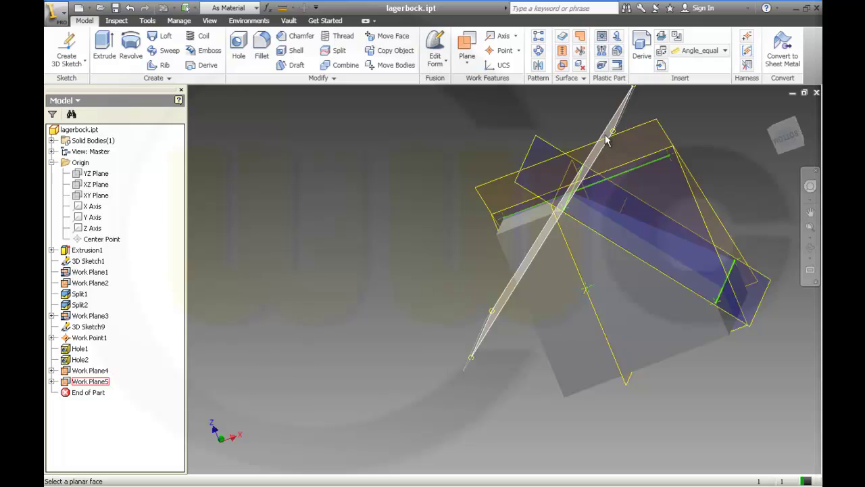
left_click(607, 140)
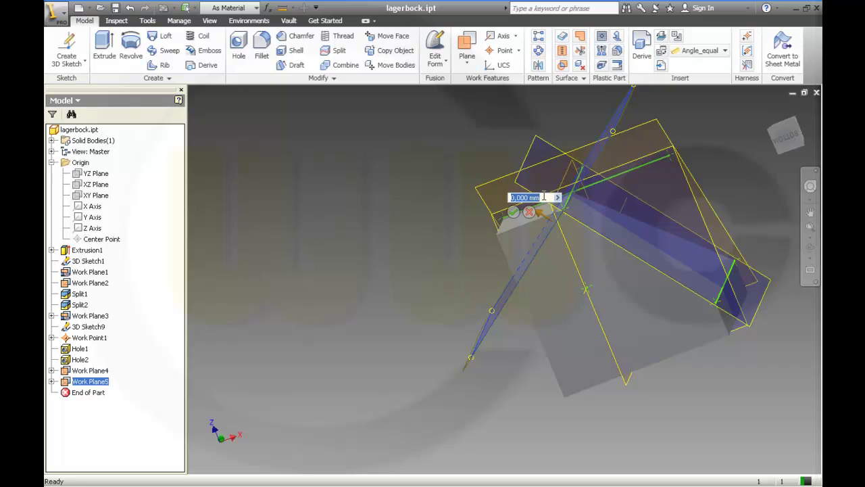
type("-2.55")
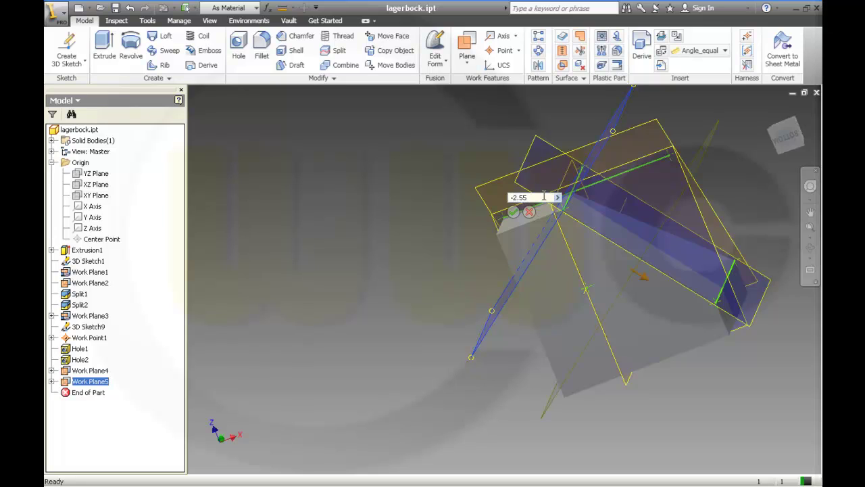
left_click(512, 212)
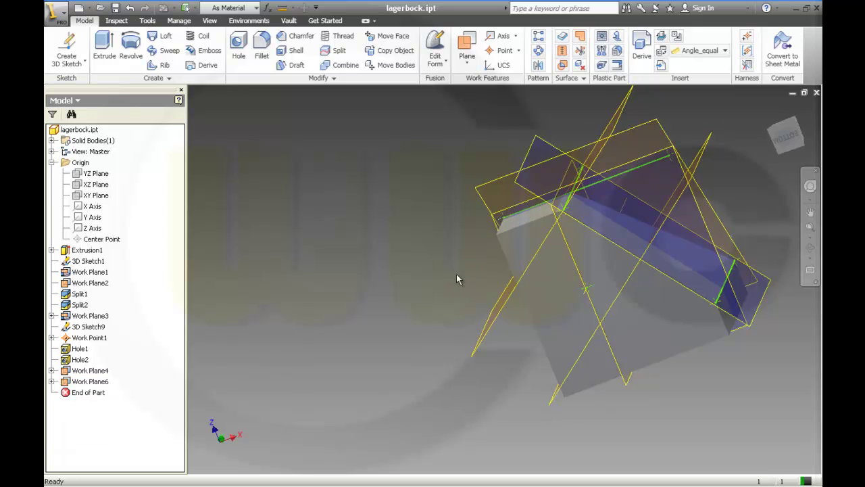
- Create a work point at the intersection of three planes: Work Plane6, Work Plane3 and Work Plane1
middle_click_drag(457, 274, 378, 273, "shift")
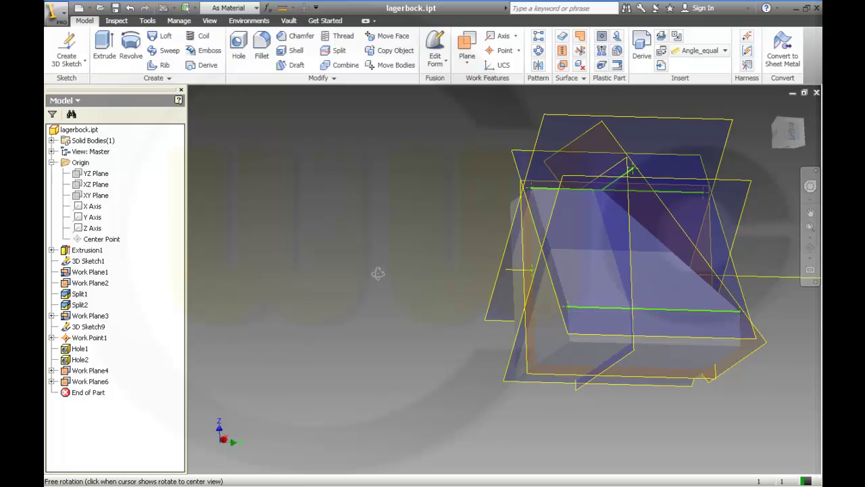
left_click(518, 51)
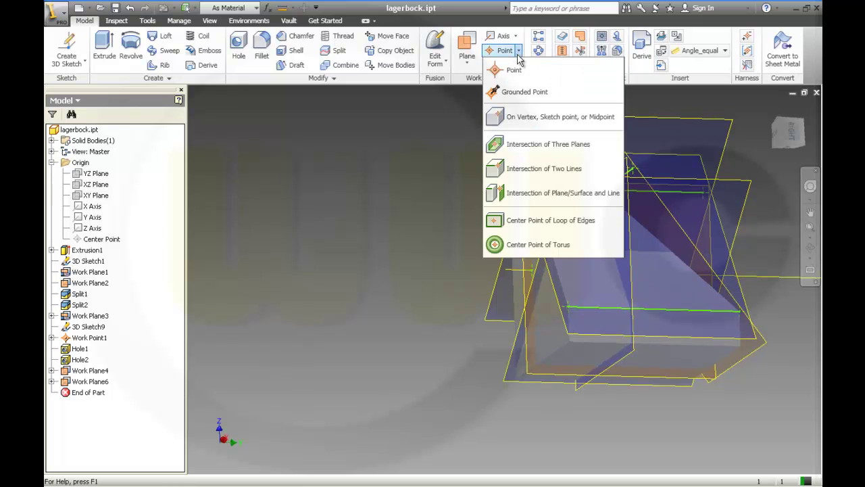
left_click(526, 145)
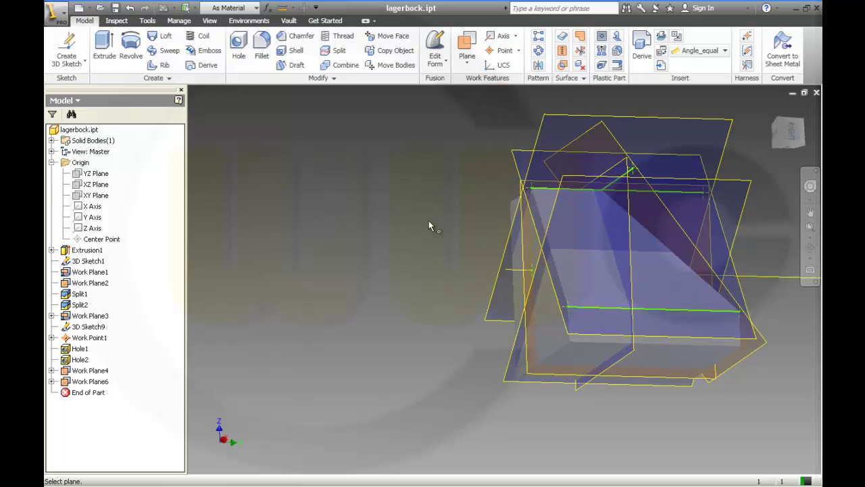
middle_click_drag(425, 242, 438, 249, "shift")
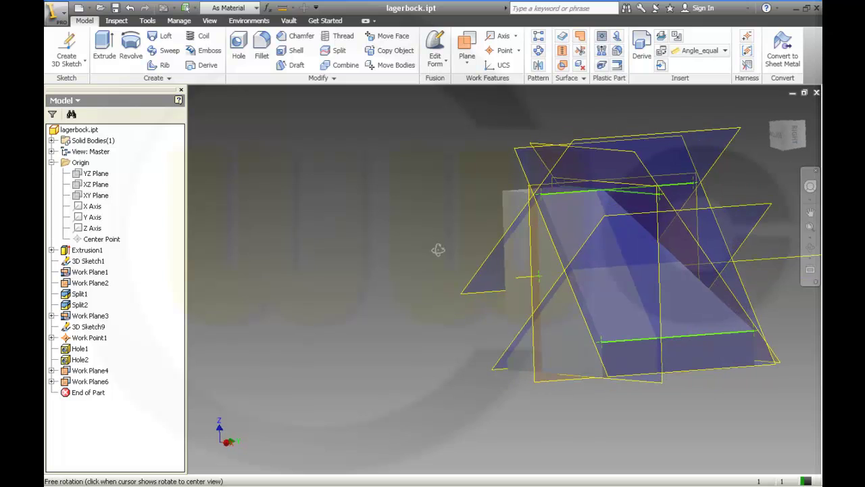
left_click(601, 225)
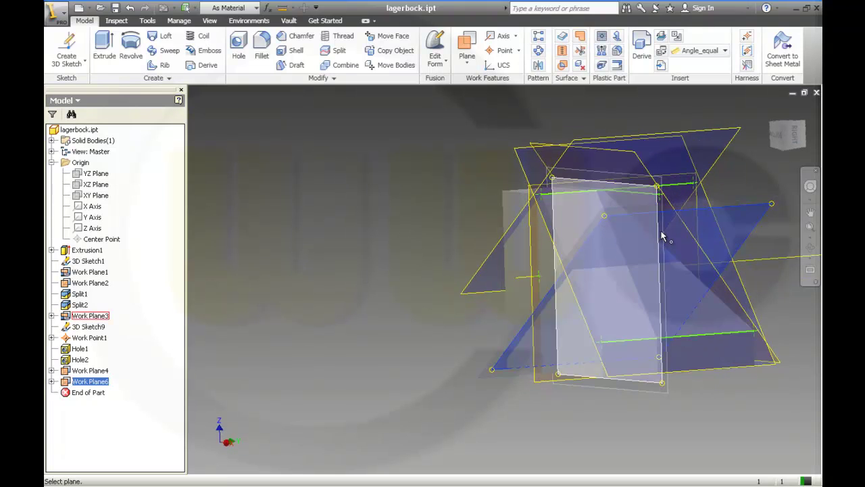
left_click(659, 219)
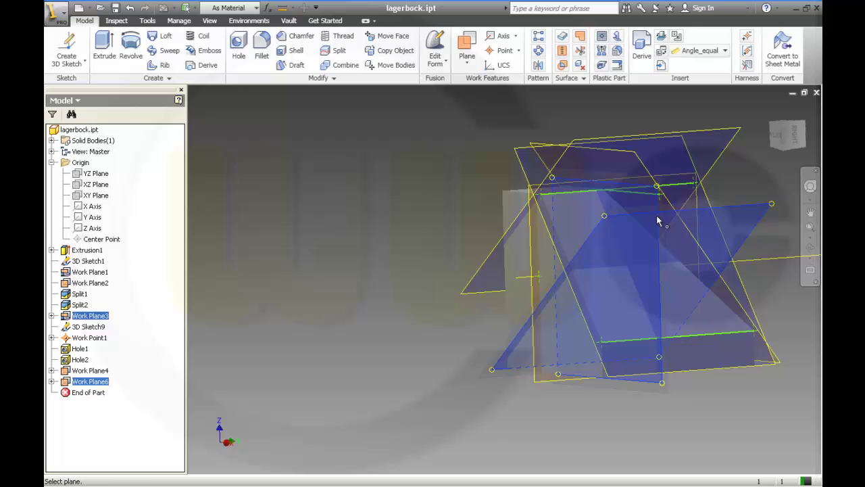
left_click(549, 187)
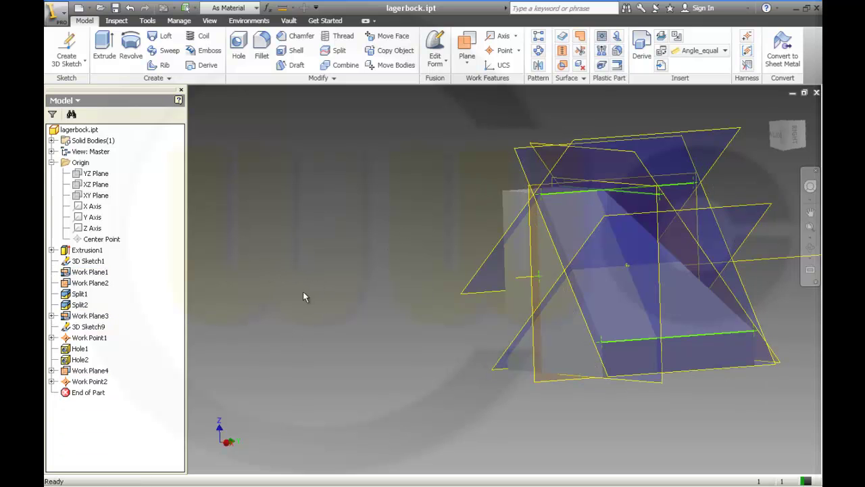
- Hide Work Plane4
middle_click_drag(303, 292, 343, 292, "shift")
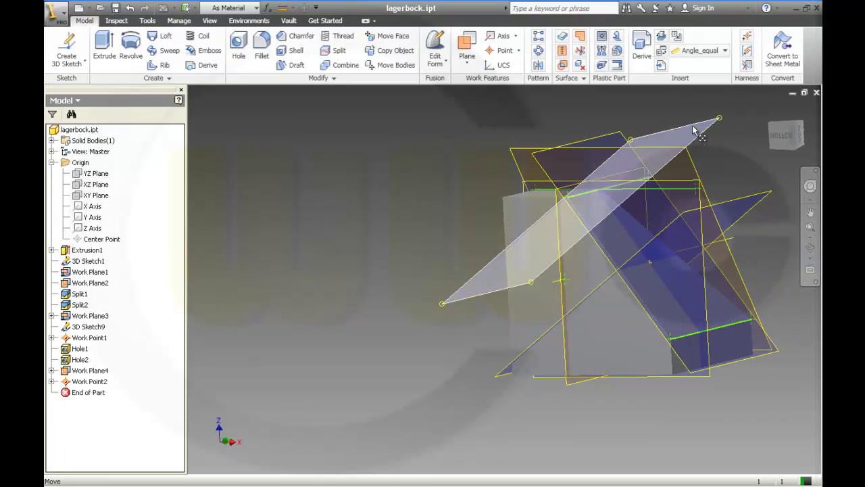
left_click(694, 130)
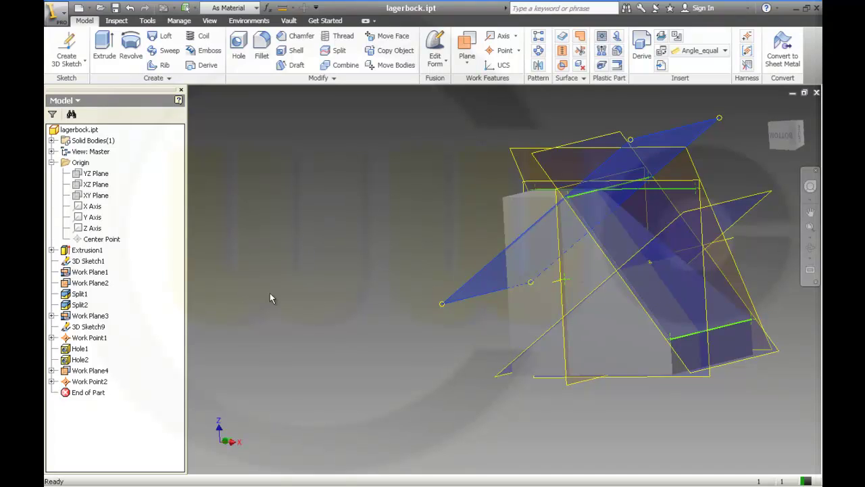
middle_click_drag(277, 264, 296, 263, "shift")
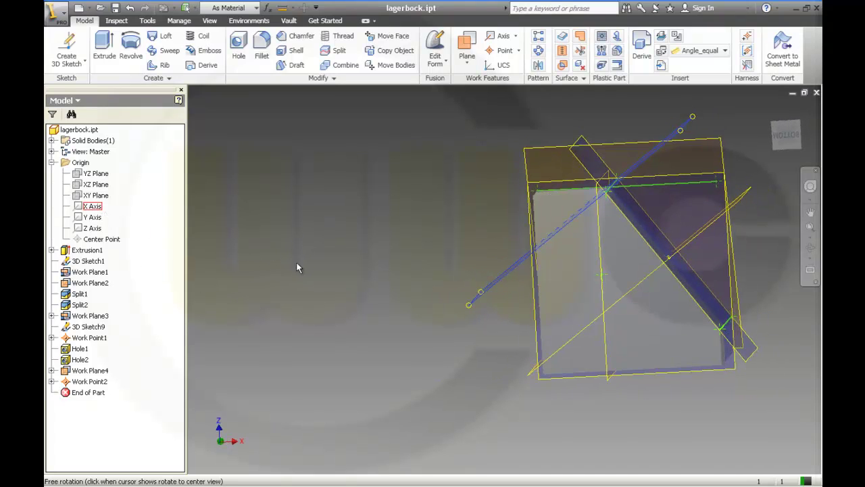
left_click(99, 372)
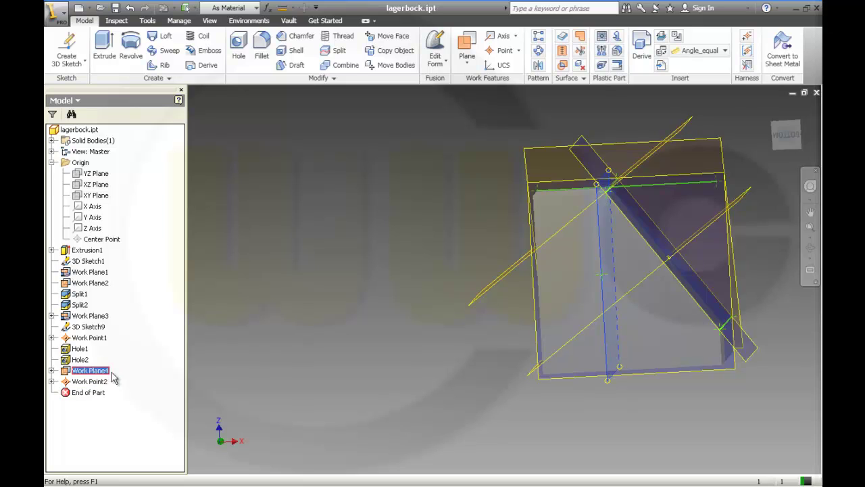
key("alt+v")
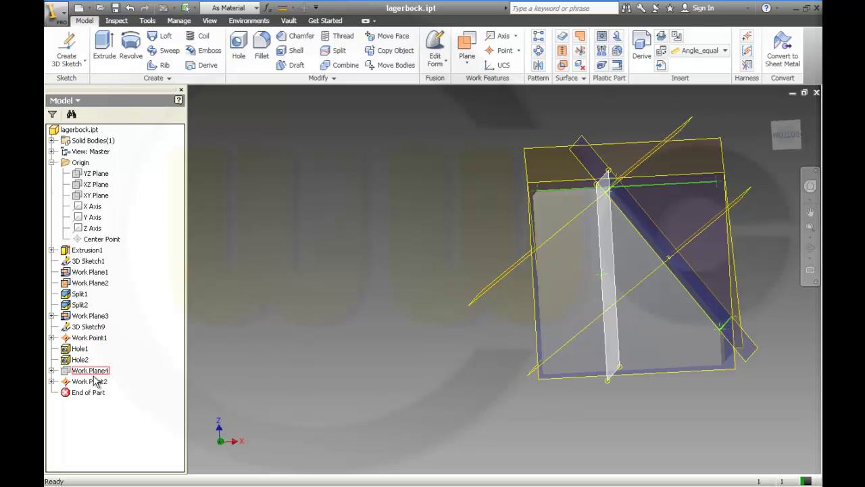
- Hide Work Plane3 and Work Plane6, two of the planes that define the new work point
left_click(51, 381)
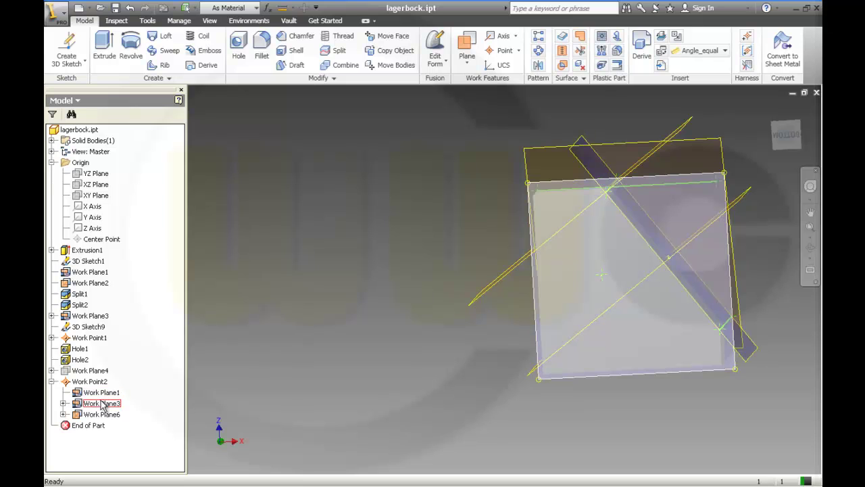
left_click(102, 404)
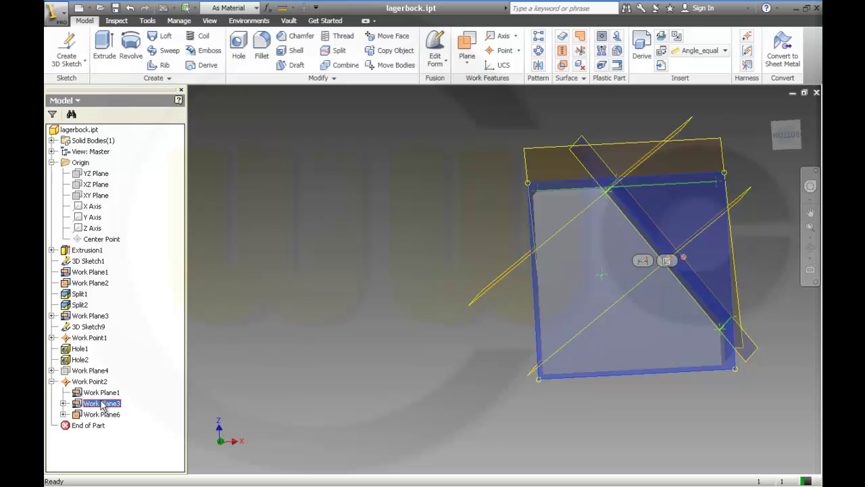
left_click(139, 354)
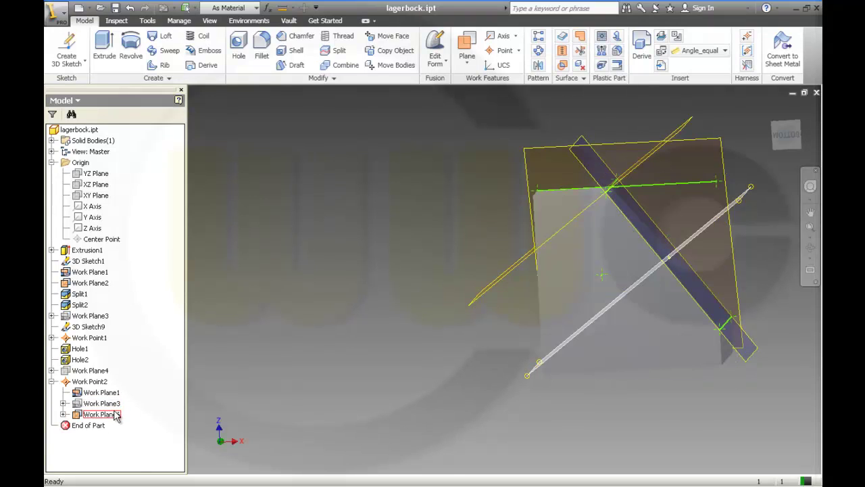
left_click(115, 417)
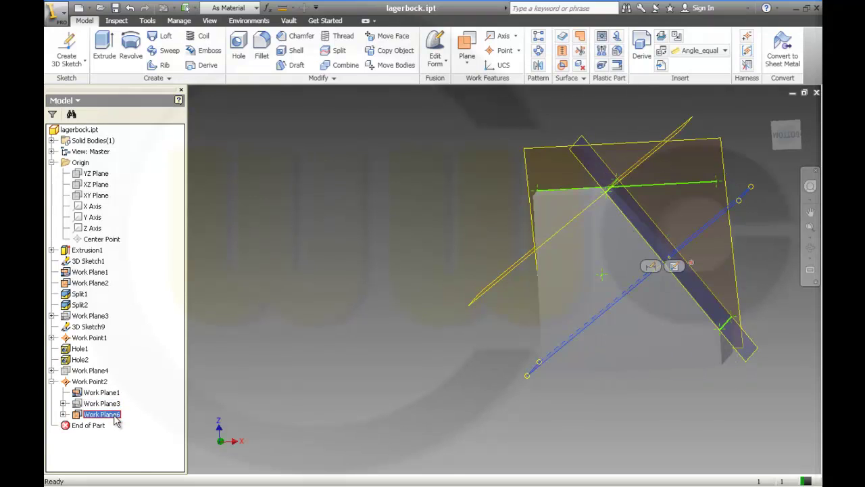
left_click(135, 361)
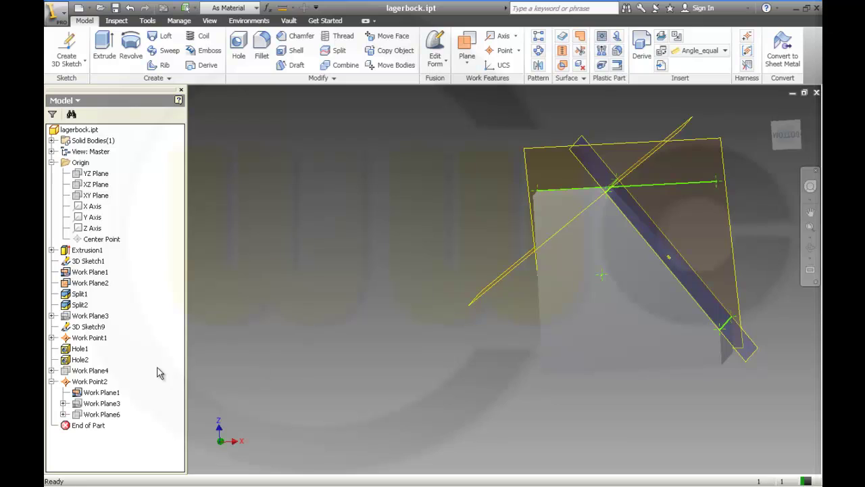
- Hide the work plane perpendicular to the inclined face at its short upper edge, and hide Work Plane2
left_click(101, 317)
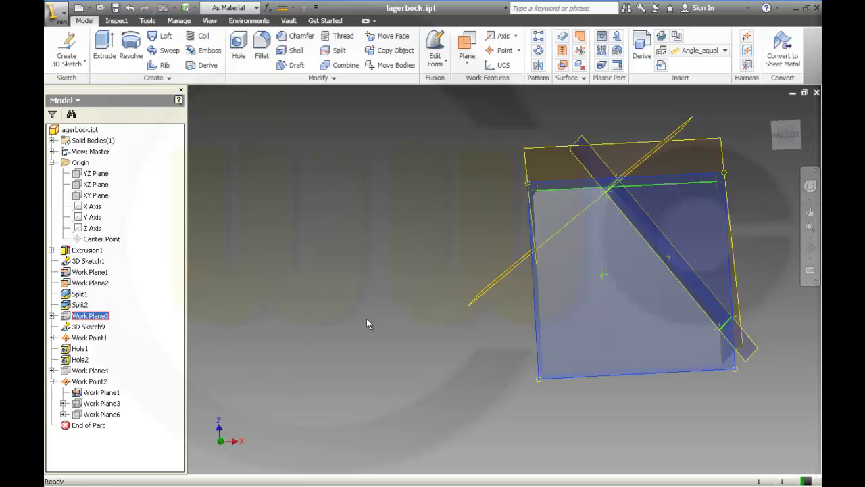
middle_click_drag(367, 319, 354, 334, "shift")
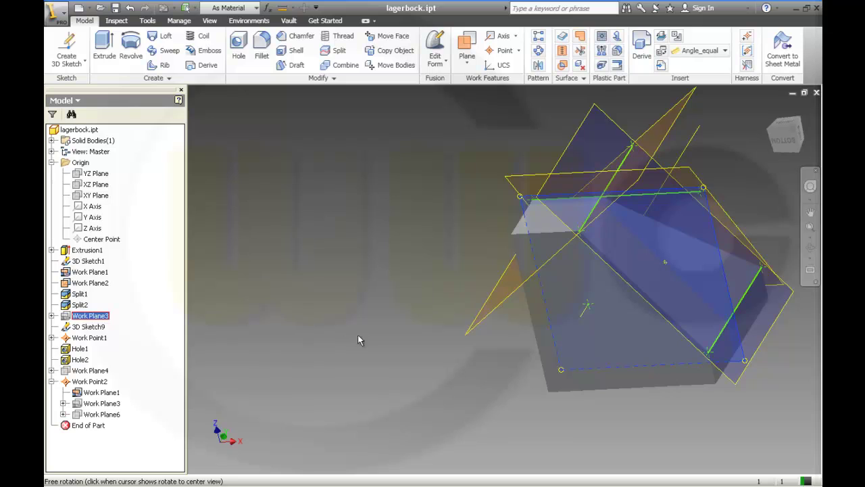
left_click(484, 326)
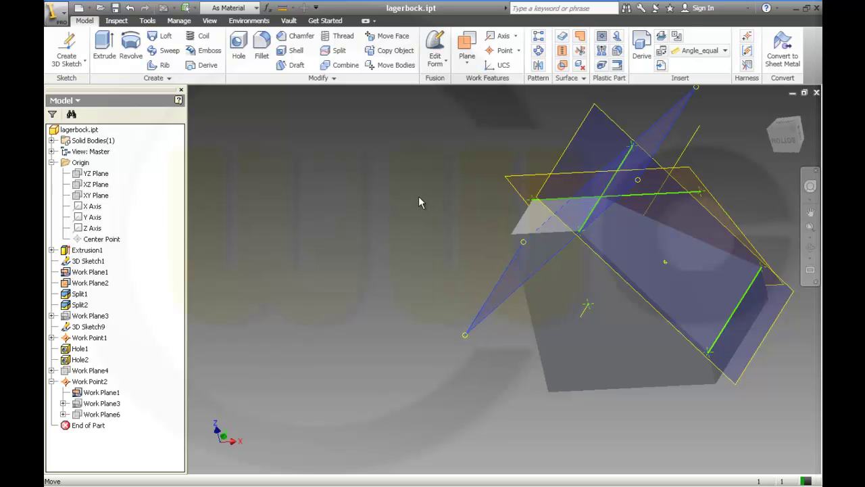
left_click(510, 341)
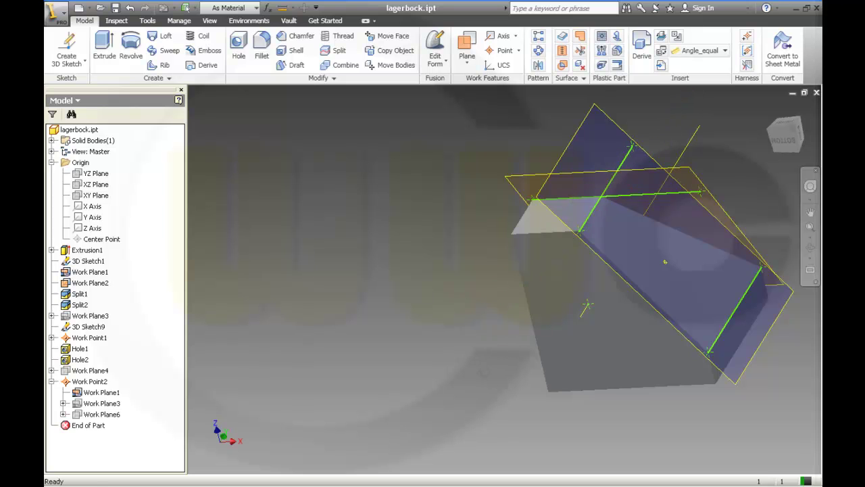
middle_click_drag(665, 261, 456, 274, "shift")
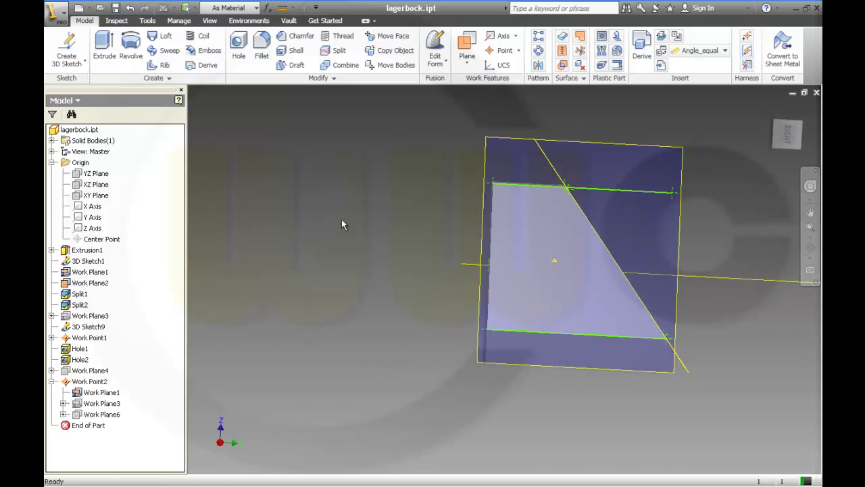
left_click(111, 288)
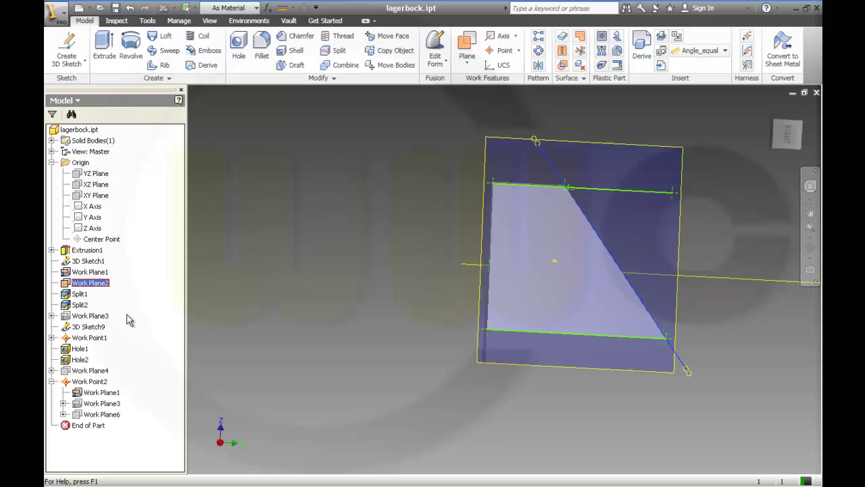
left_click(156, 373)
- Start a hole with On Point placement on Work Point2, using Work Plane1 as the direction and flipping it into the solid
middle_click_drag(294, 329, 267, 285, "shift")
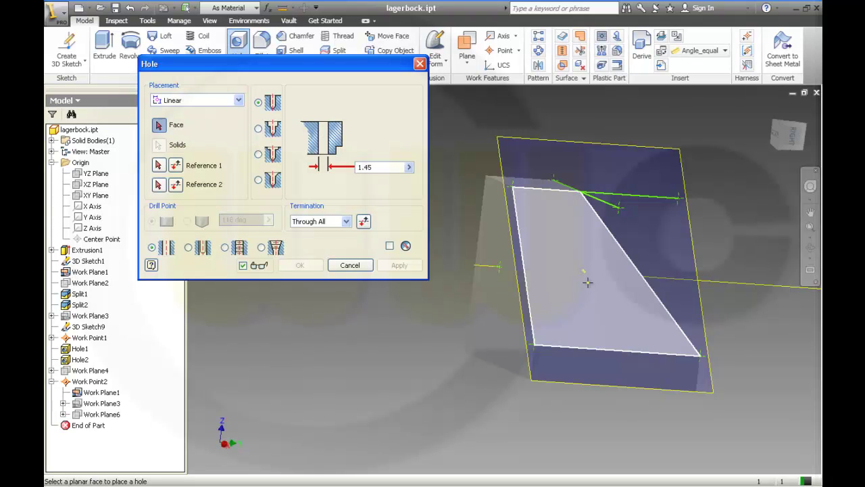
left_click(239, 100)
left_click(203, 142)
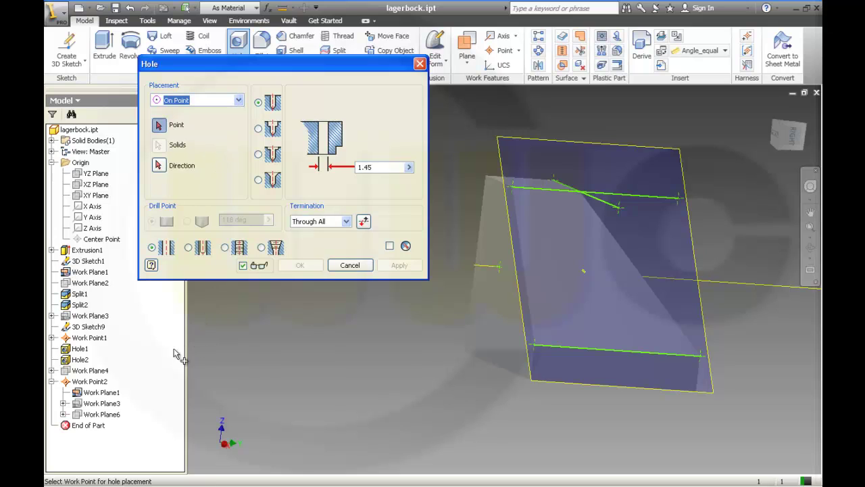
left_click(103, 382)
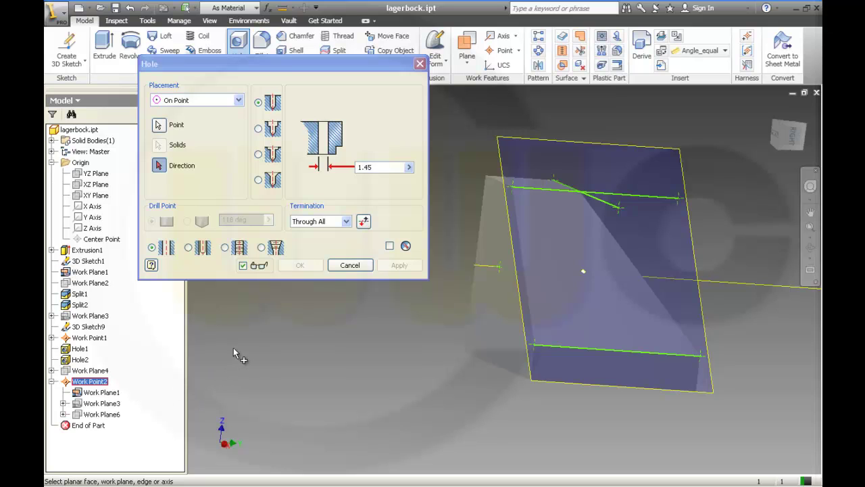
left_click(504, 164)
middle_click_drag(410, 374, 473, 371, "shift")
left_click(363, 223)
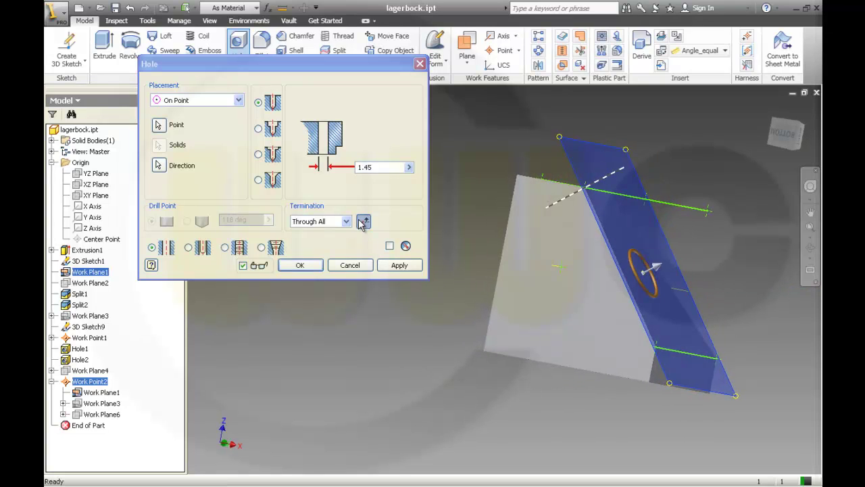
- Set the hole's termination to Distance and its type to counterbore
left_click(347, 224)
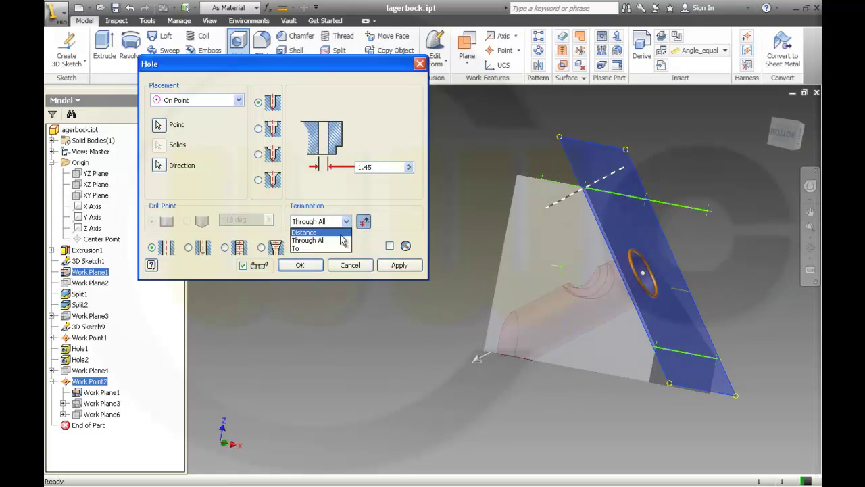
left_click(343, 230)
left_click(259, 129)
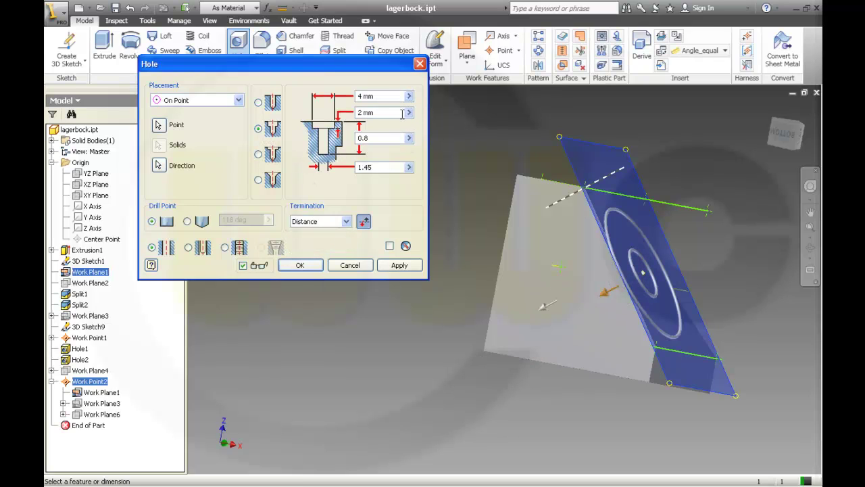
- Set the hole diameter to 2.5 mm and depth to 0.75 mm, with a counterbore 2.62 mm in diameter and 0.25 mm deep
left_click(376, 168)
type("2")
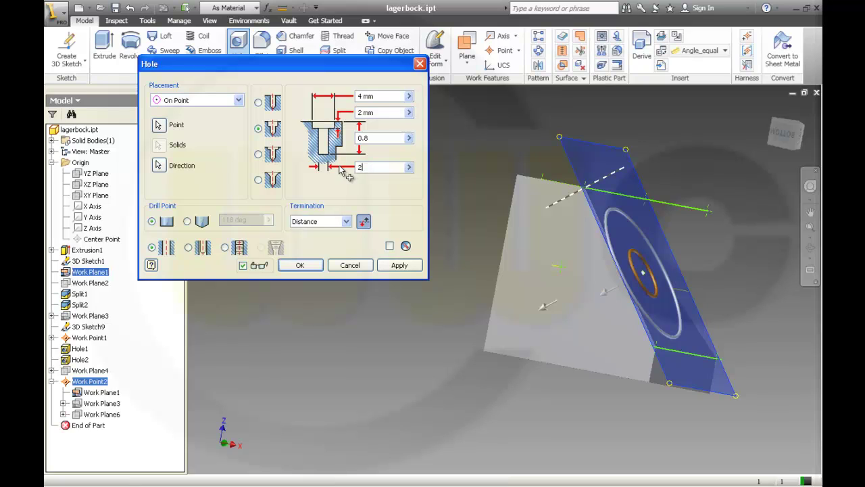
type(".5")
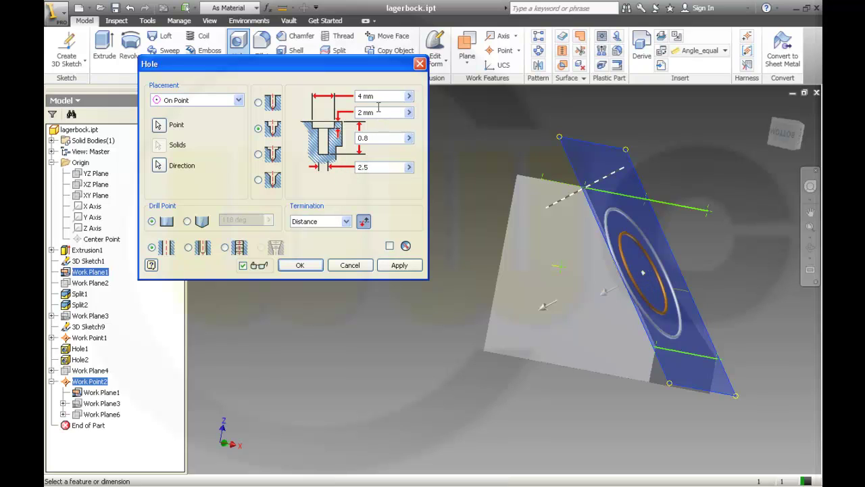
left_click(373, 139)
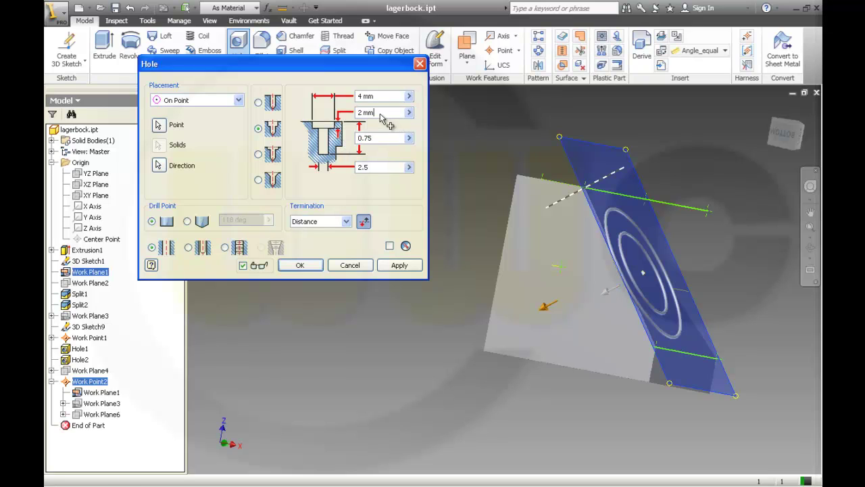
left_click(382, 114)
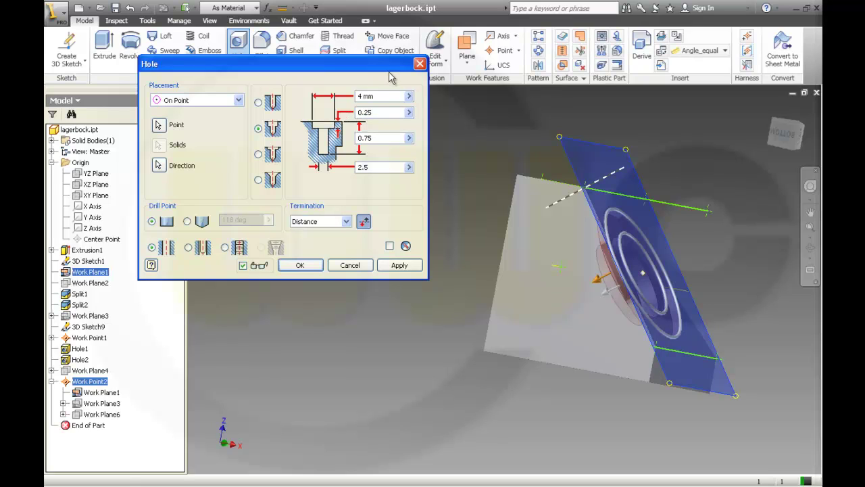
left_click(382, 96)
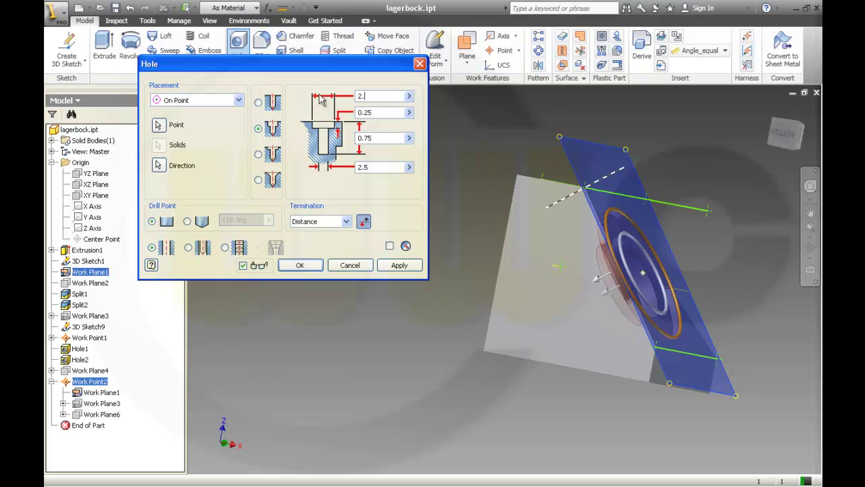
key("Tab")
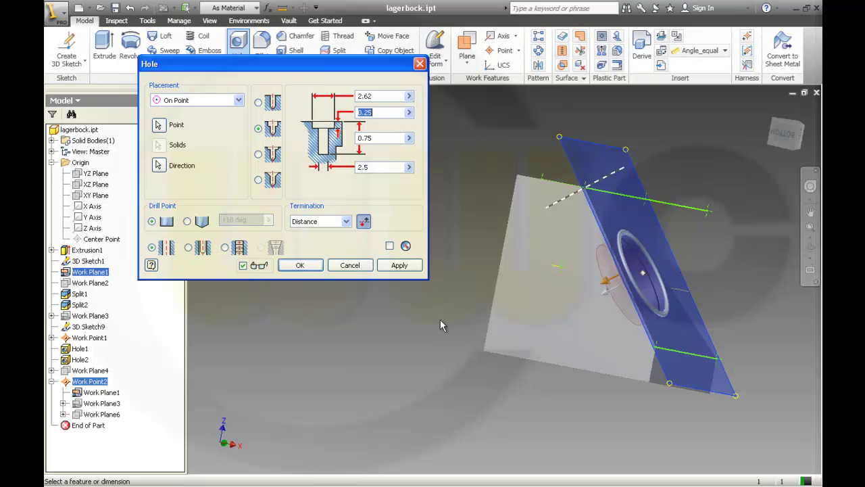
- Create the counterbored hole on Work Point2 with the entered settings
middle_click_drag(440, 320, 406, 316, "shift")
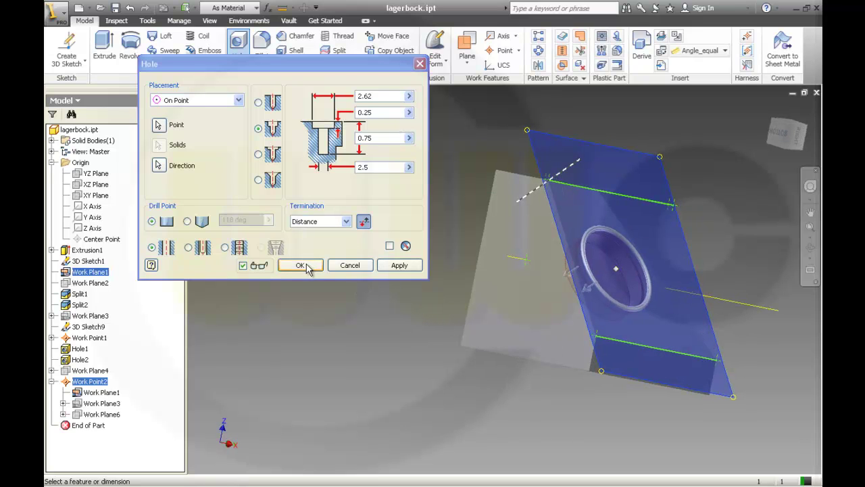
left_click(301, 265)
middle_click_drag(455, 244, 473, 230, "shift")
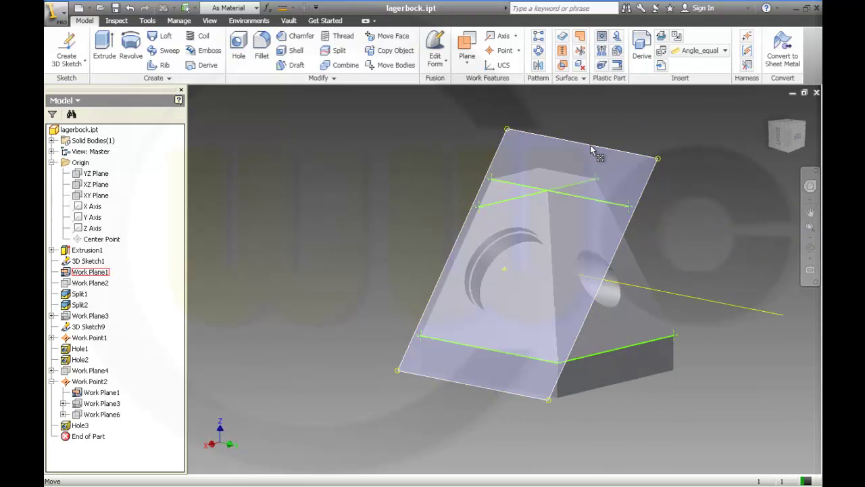
- Hide Work Plane1 on the inclined face with the counterbored hole
left_click(84, 273)
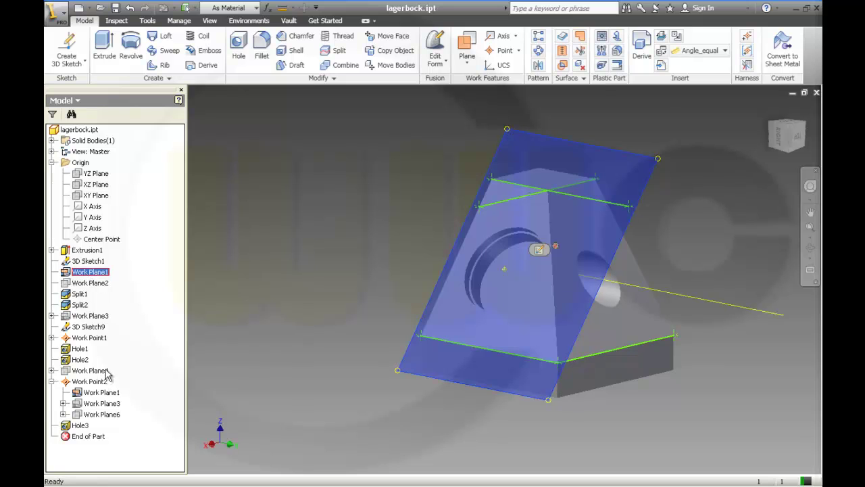
left_click(255, 333)
middle_click_drag(323, 314, 255, 116, "shift")
- Change the model's visual style to Shaded with Edges
left_click(210, 21)
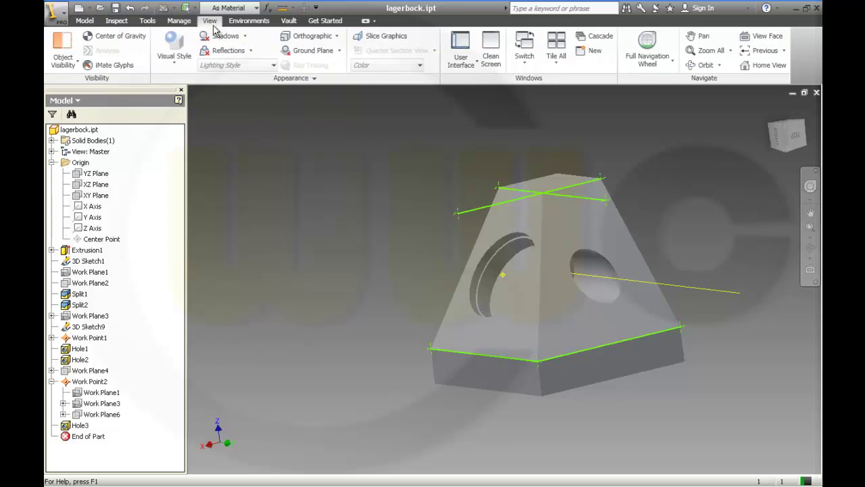
left_click(175, 65)
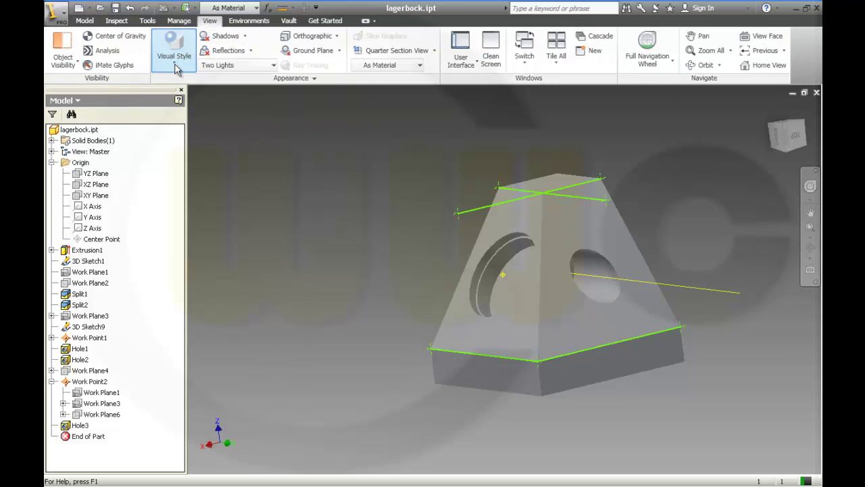
left_click(200, 132)
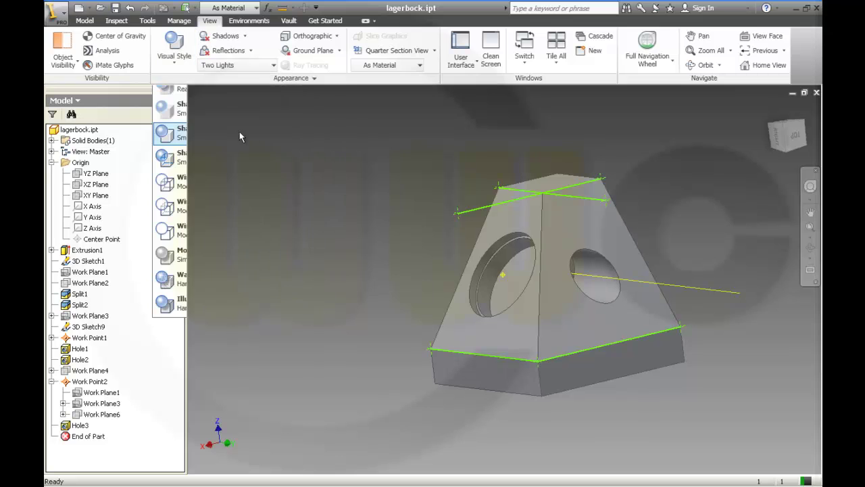
mouse_move(362, 216)
middle_mouse_down("shift")
mouse_move(404, 219)
mouse_move(350, 223)
middle_mouse_up("shift")
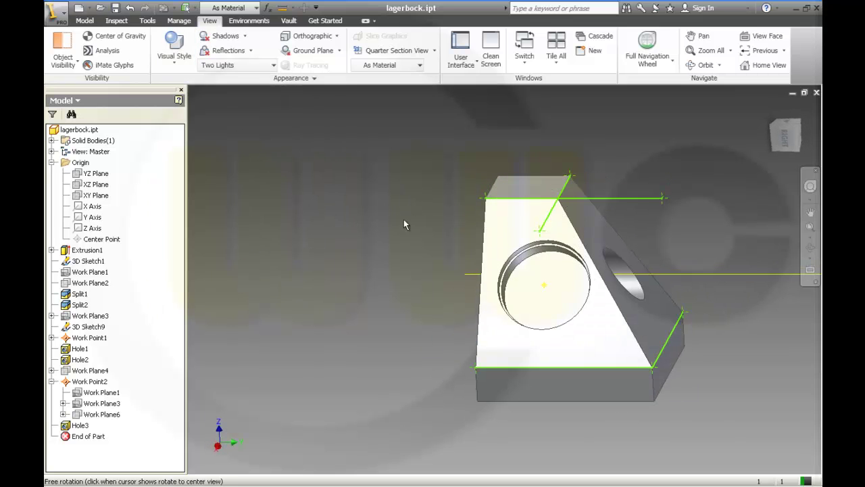
- Hide the two 3D sketches, 3D Sketch9 and 3D Sketch1
left_click(100, 328)
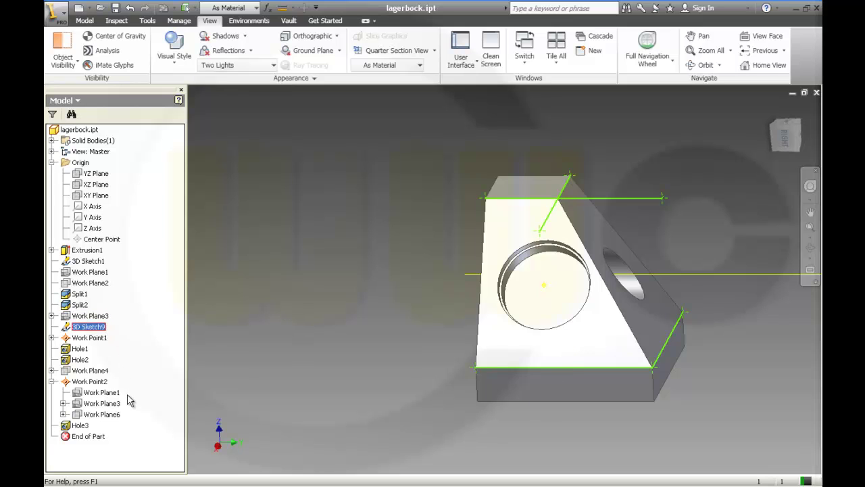
left_click(264, 302)
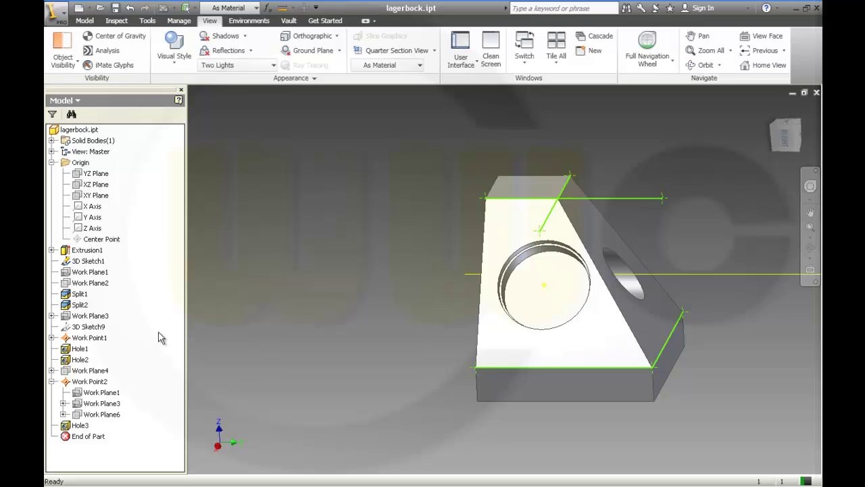
left_click(102, 262)
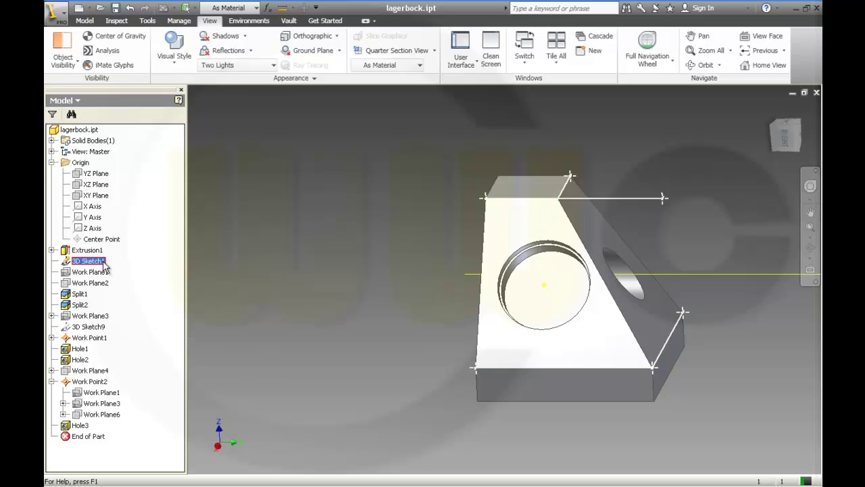
left_click(130, 330)
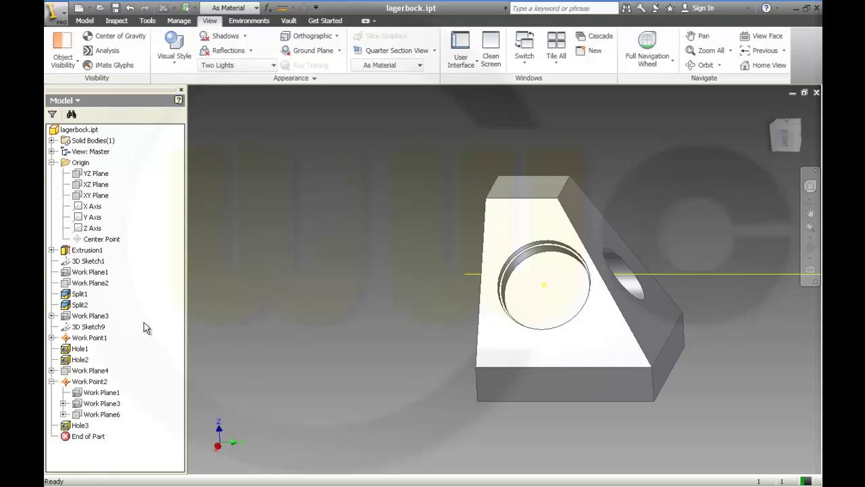
- Hide the yellow work axis running through the plain hole
middle_click_drag(260, 328, 200, 318, "shift")
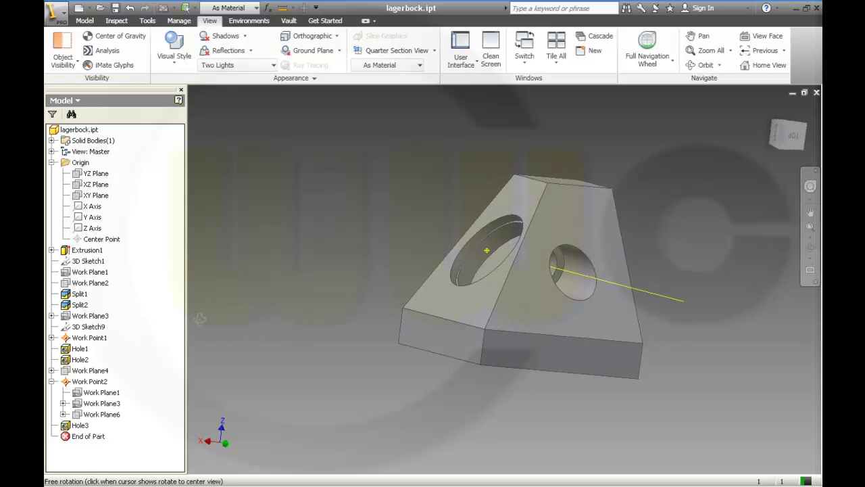
left_click(659, 300)
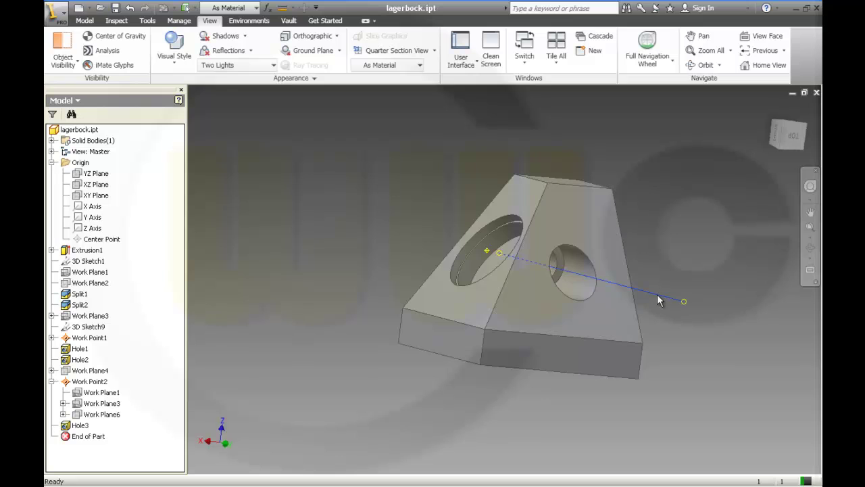
left_click(690, 312)
mouse_move(397, 372)
middle_mouse_down("shift")
mouse_move(486, 388)
mouse_move(432, 385)
mouse_move(637, 302)
middle_mouse_up("shift")
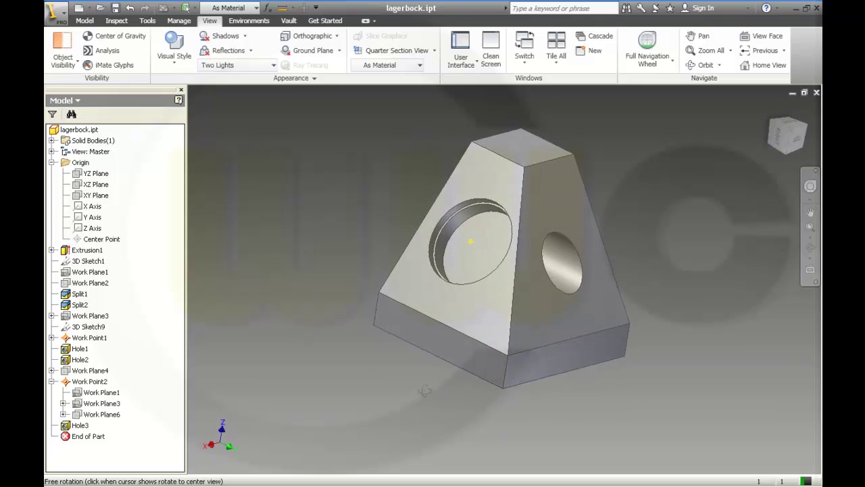